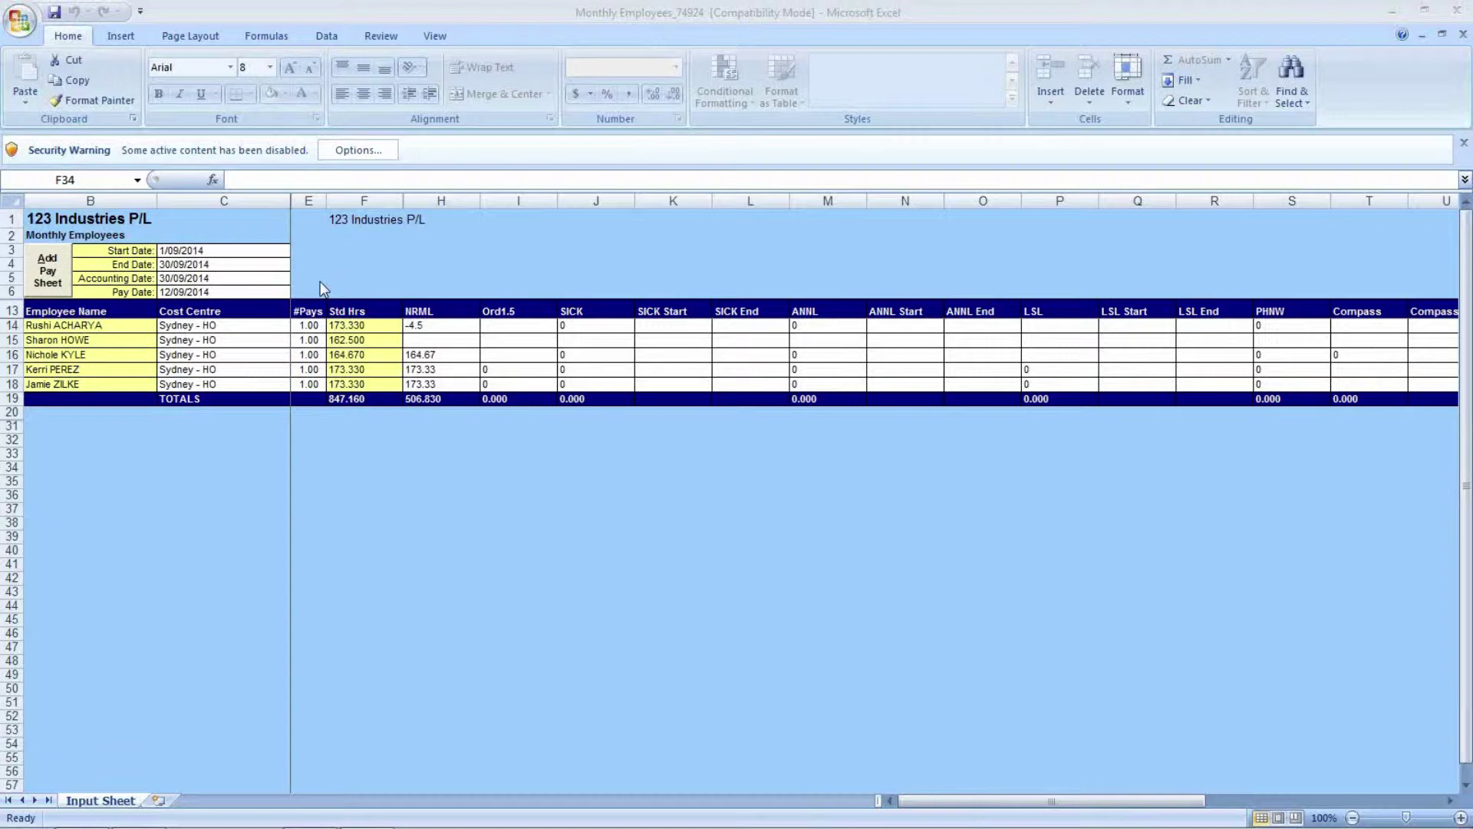
Review the #Pays, NRML, Ord1.5 and SICK columns for the first two employees
left_click(309, 325)
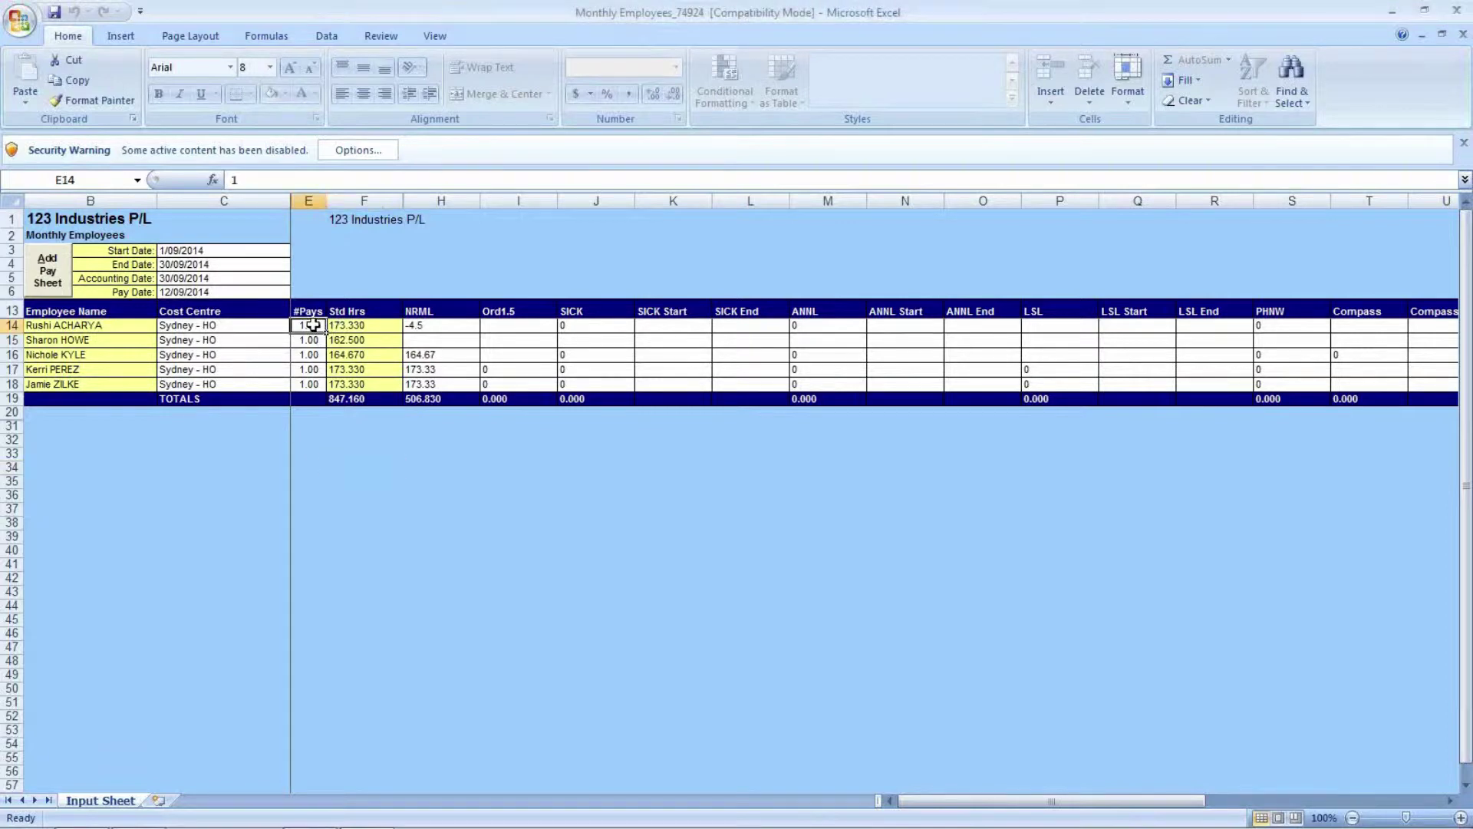
left_click(310, 340)
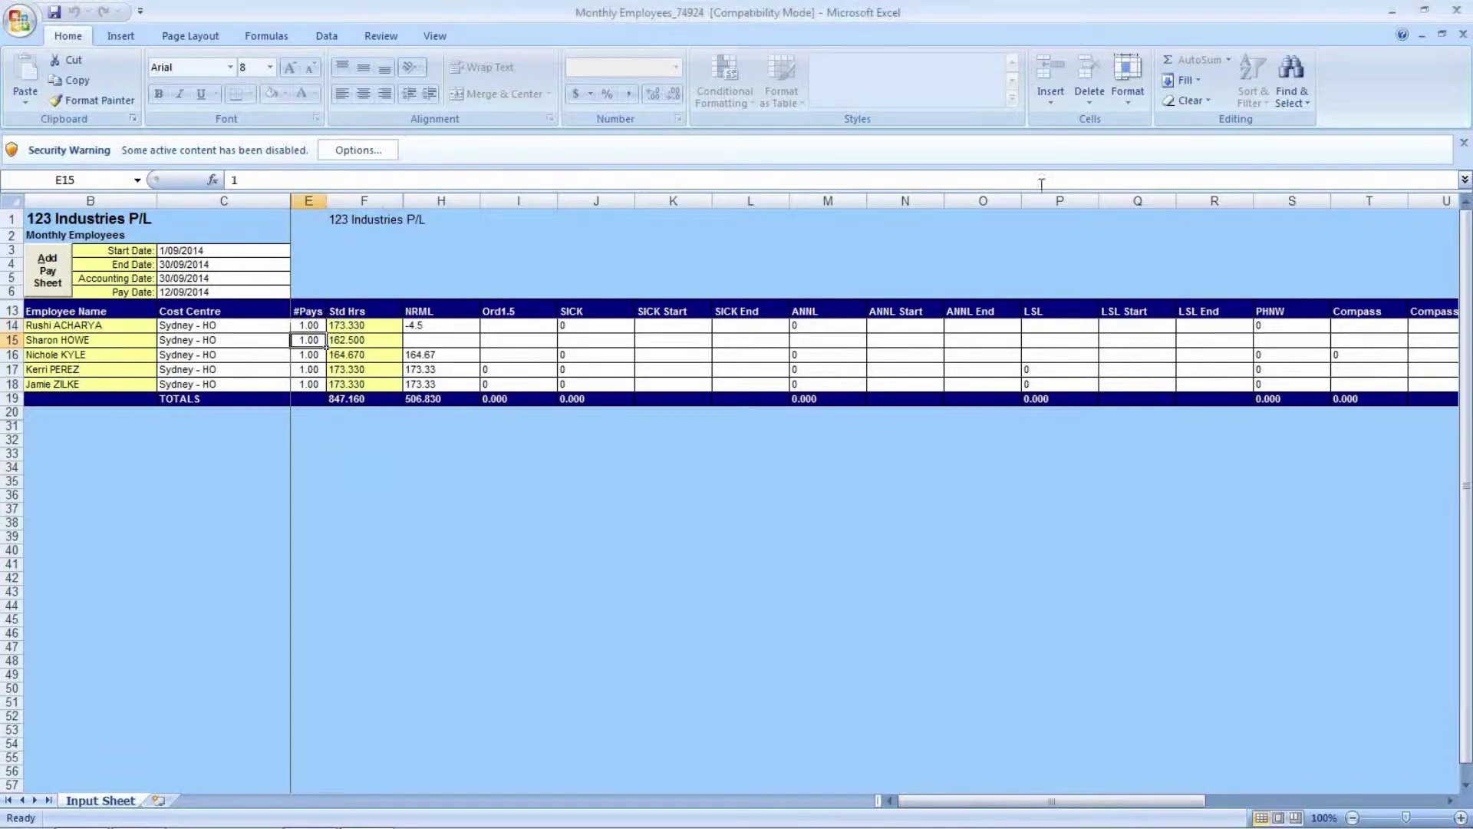
left_click(607, 238)
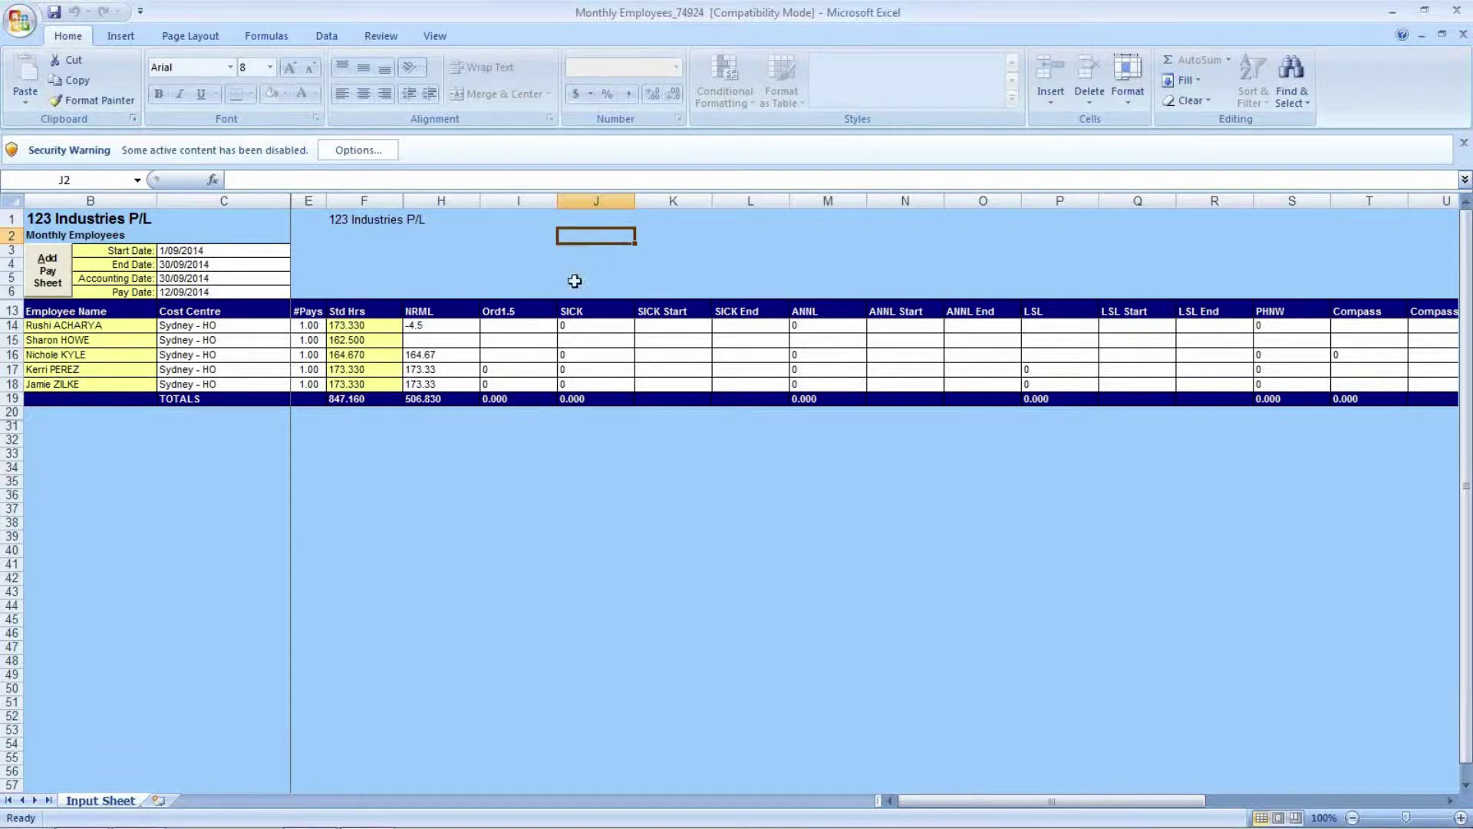
left_click(528, 327)
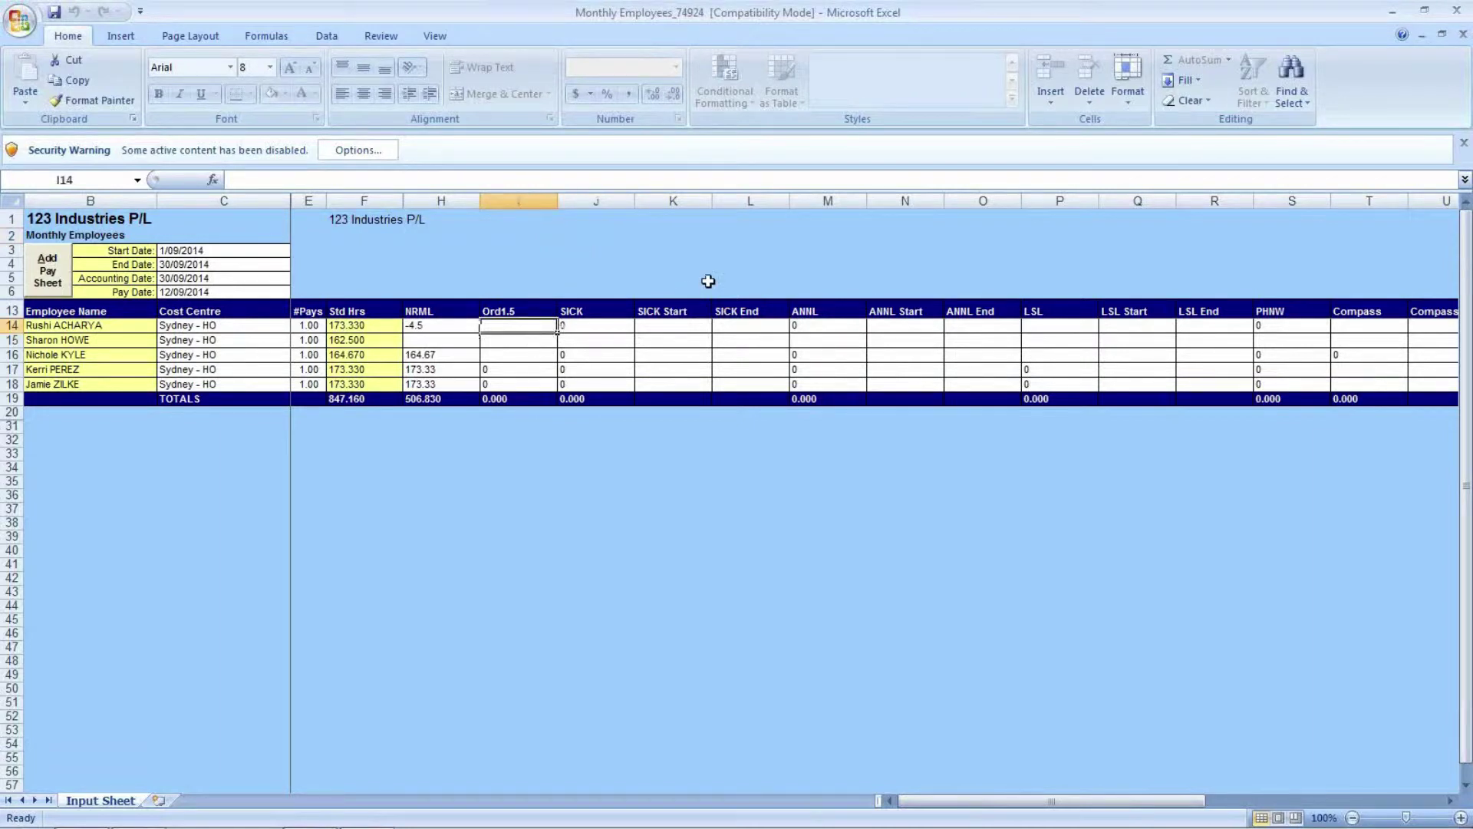
mouse_move(439, 262)
left_mouse_down()
mouse_move(1080, 221)
mouse_move(1269, 283)
mouse_move(1434, 303)
mouse_move(1085, 319)
mouse_move(1101, 312)
mouse_move(179, 262)
mouse_move(361, 240)
mouse_move(429, 268)
left_mouse_up()
key("Down")
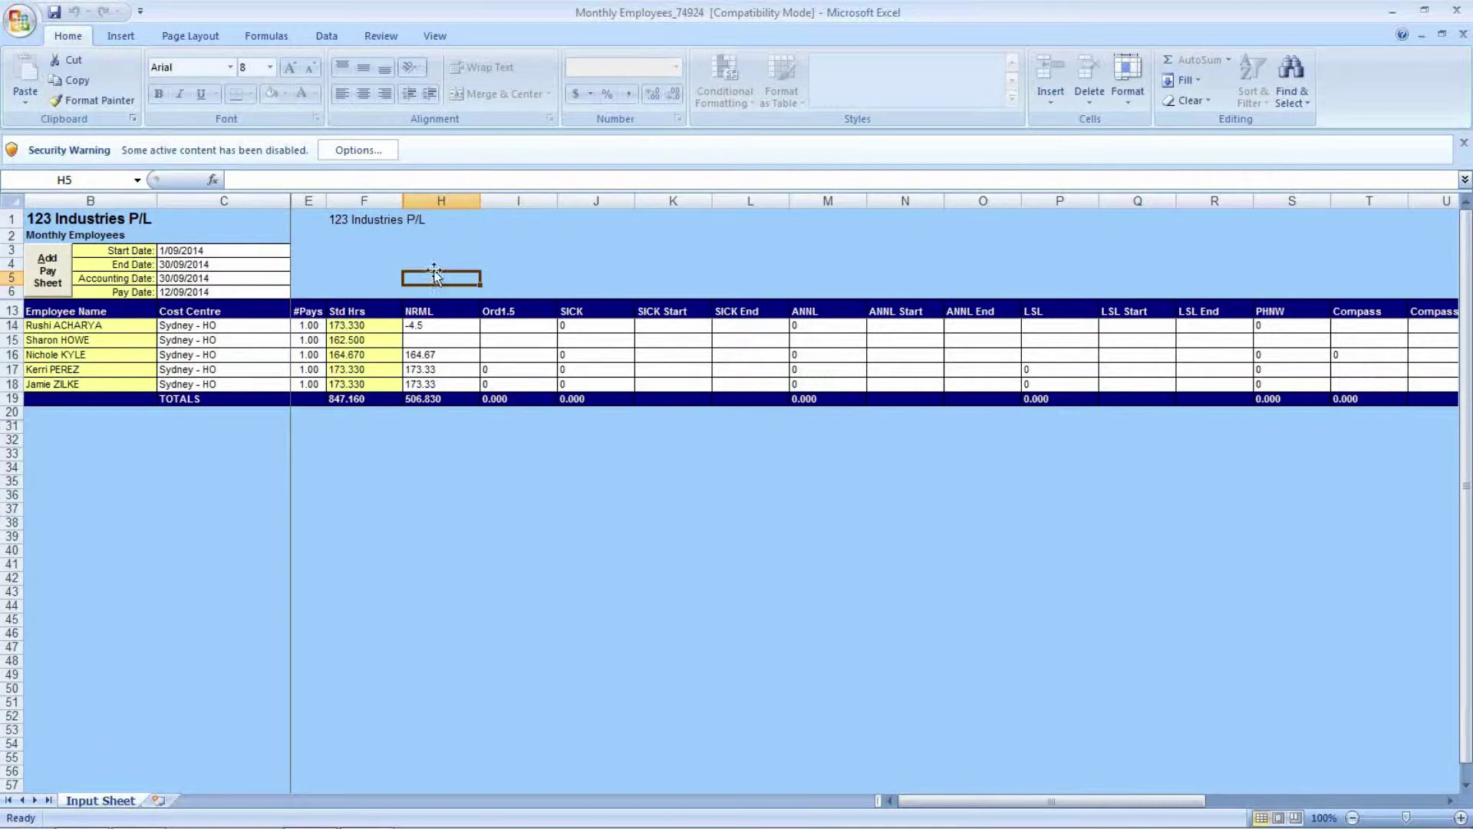
left_click(437, 306)
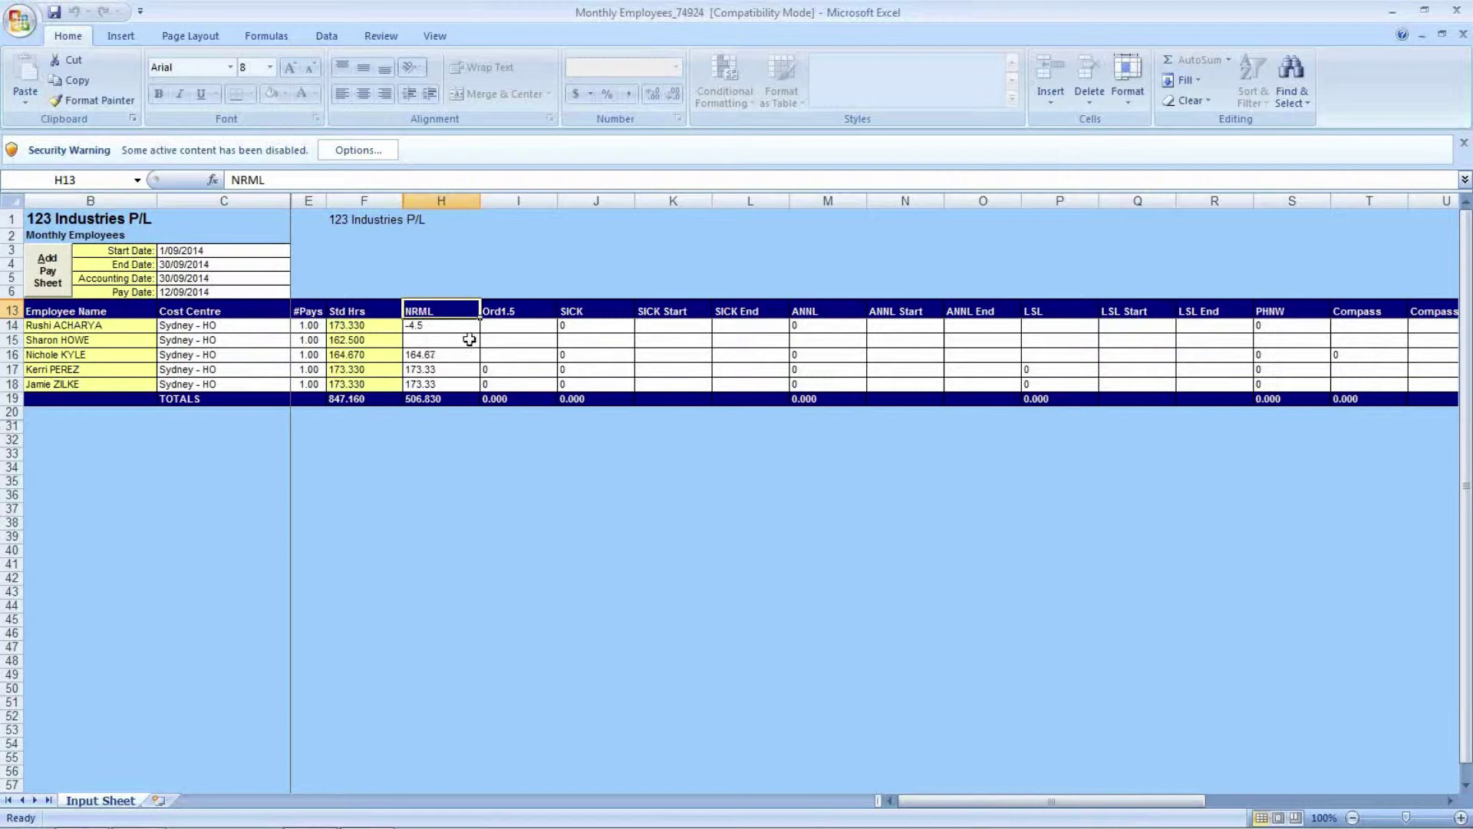
left_click(501, 336)
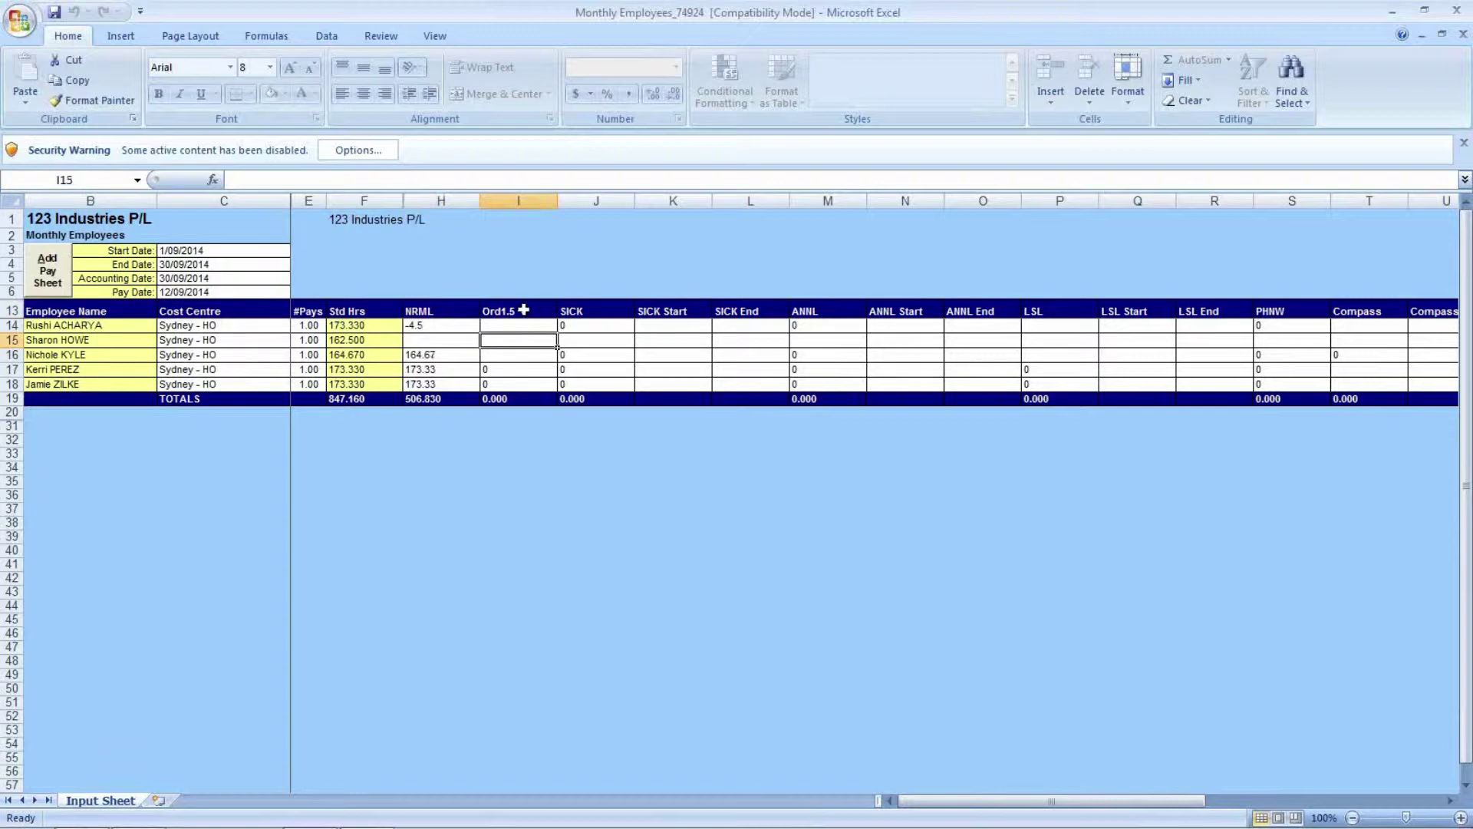
left_click(522, 308)
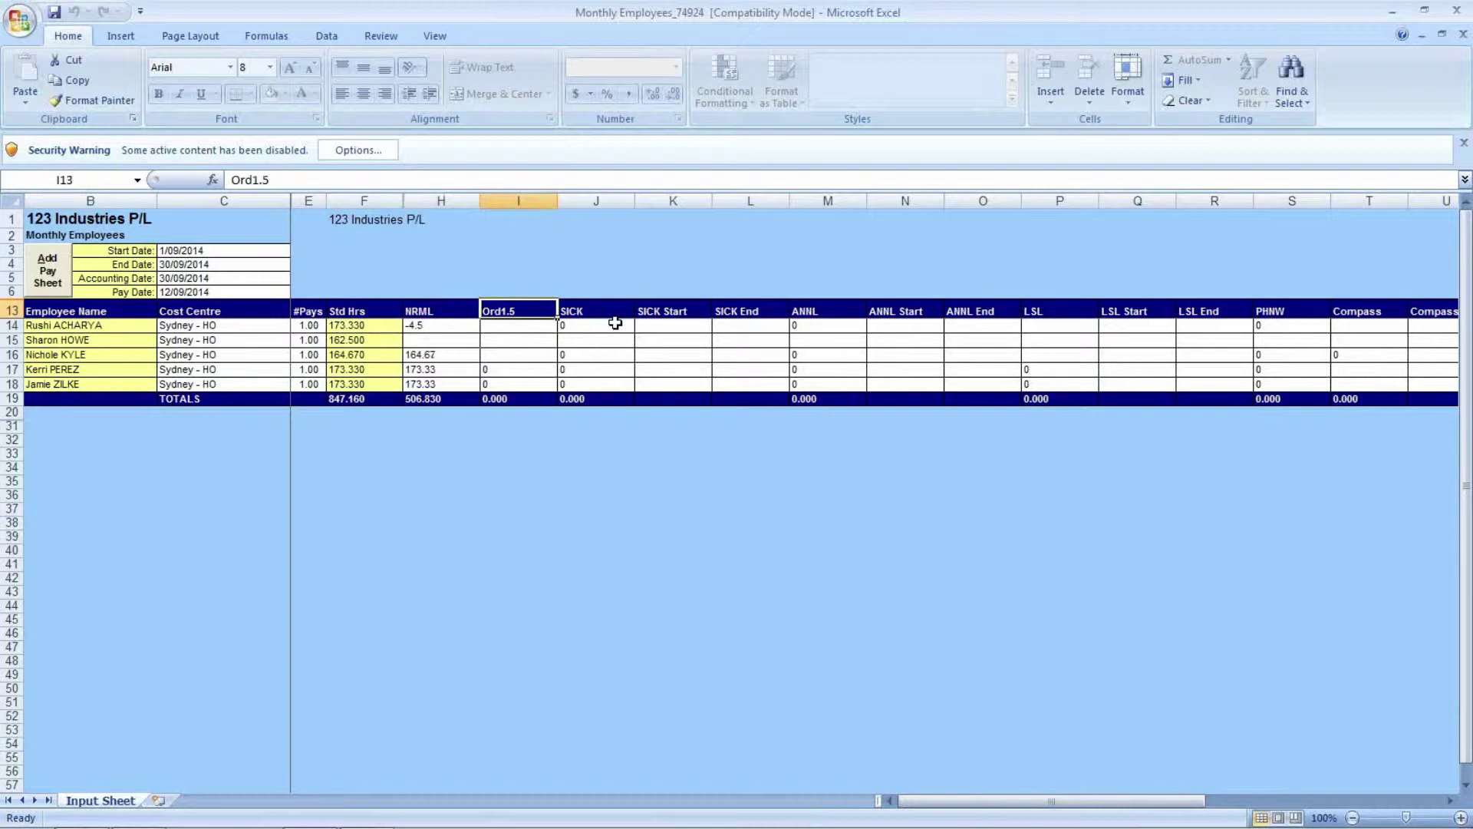
left_click(537, 339)
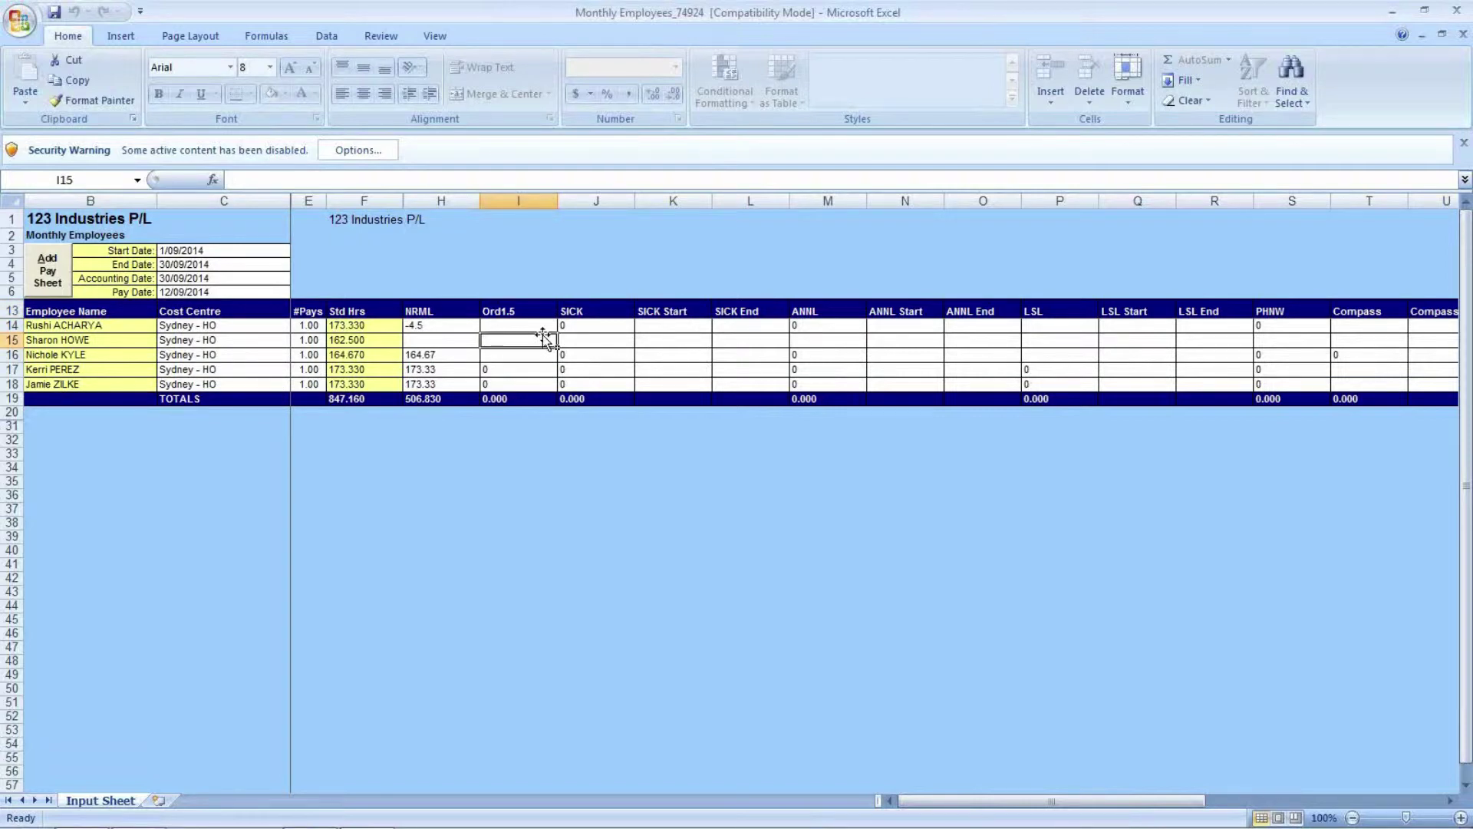
left_click(599, 311)
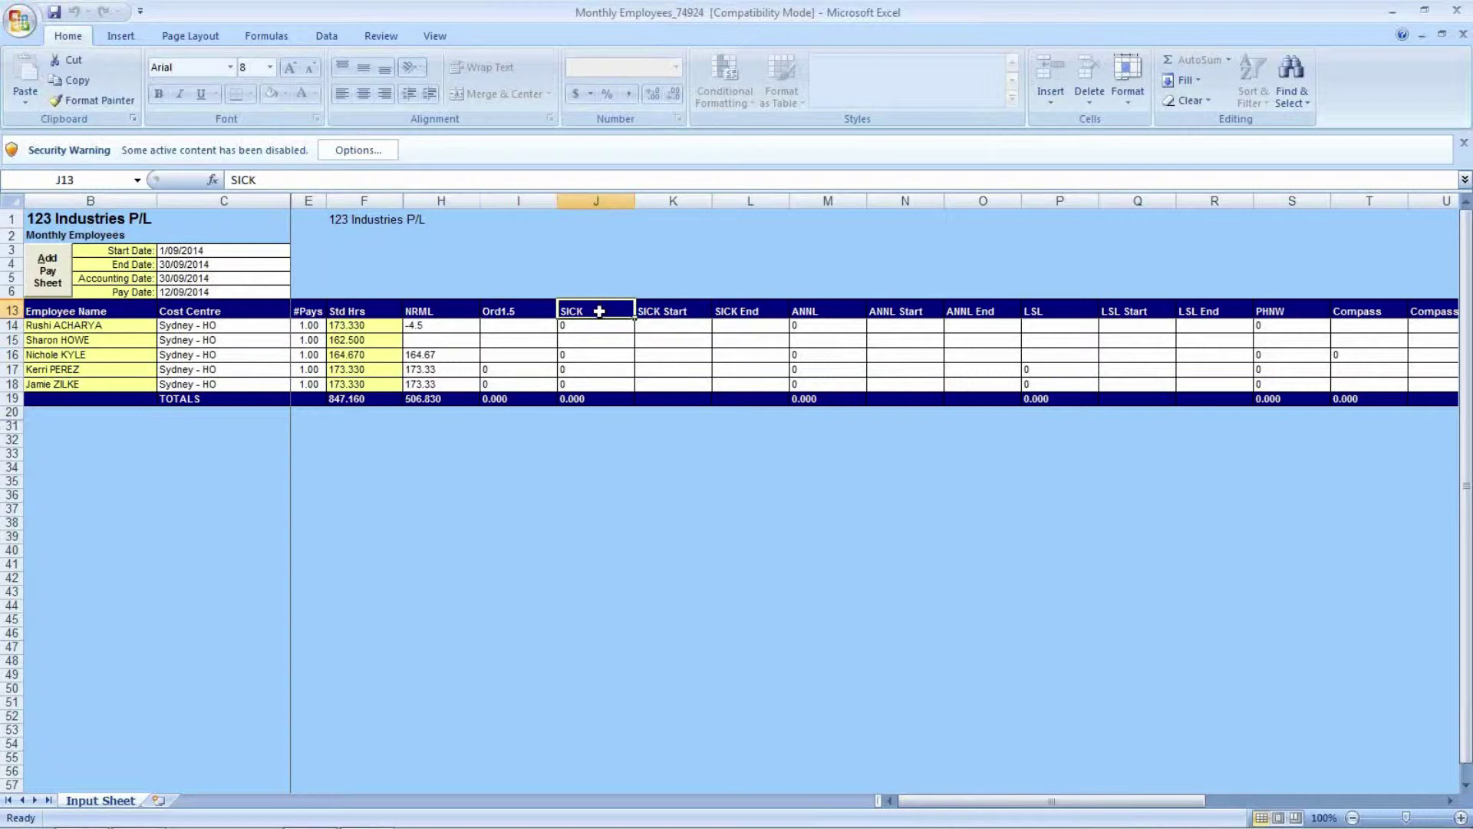
left_click(672, 338)
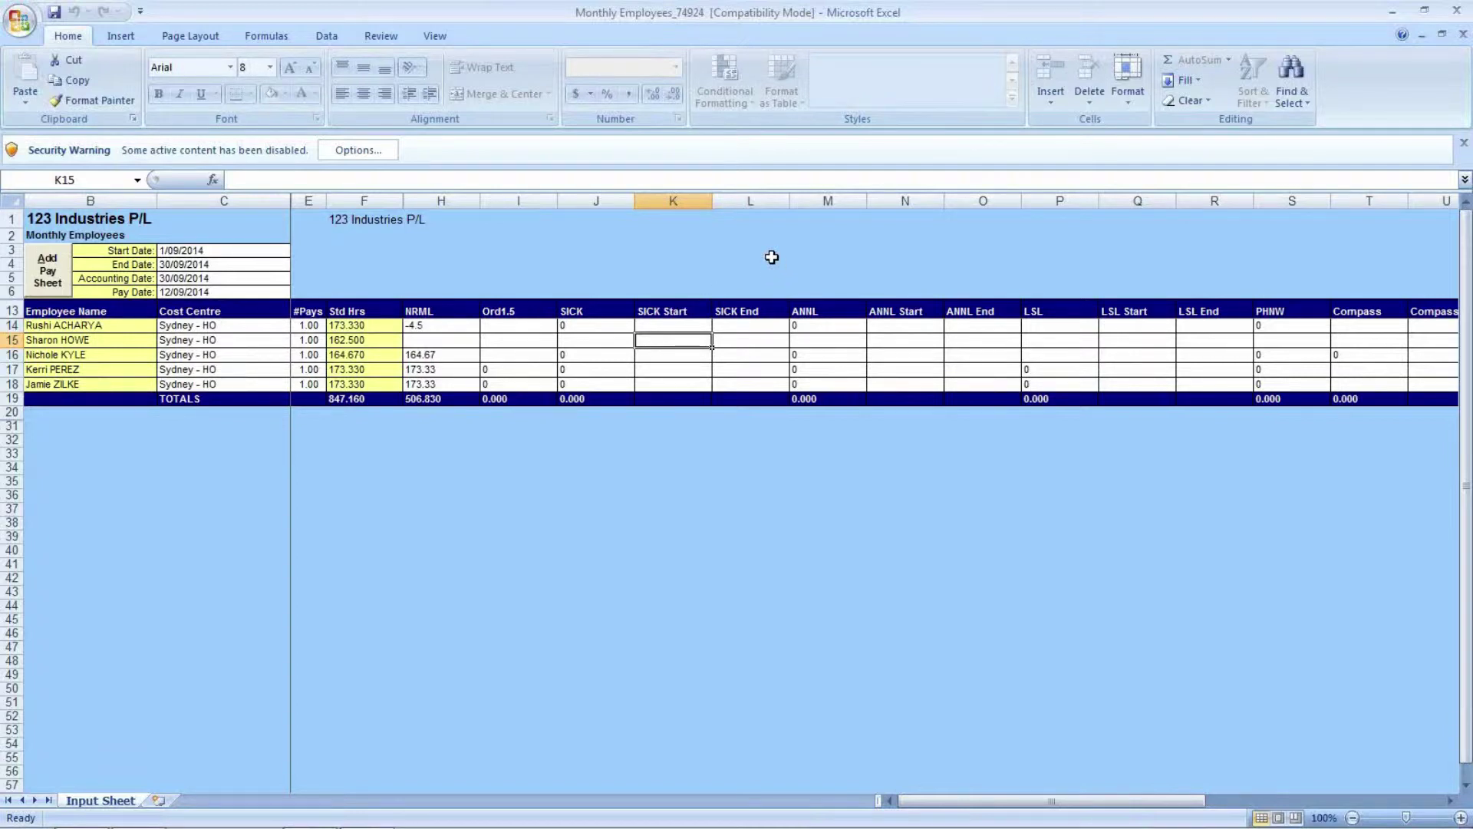
Enter 4.5 SICK hours for the first employee, starting and ending 16/09/2014
key("Left")
key("Up")
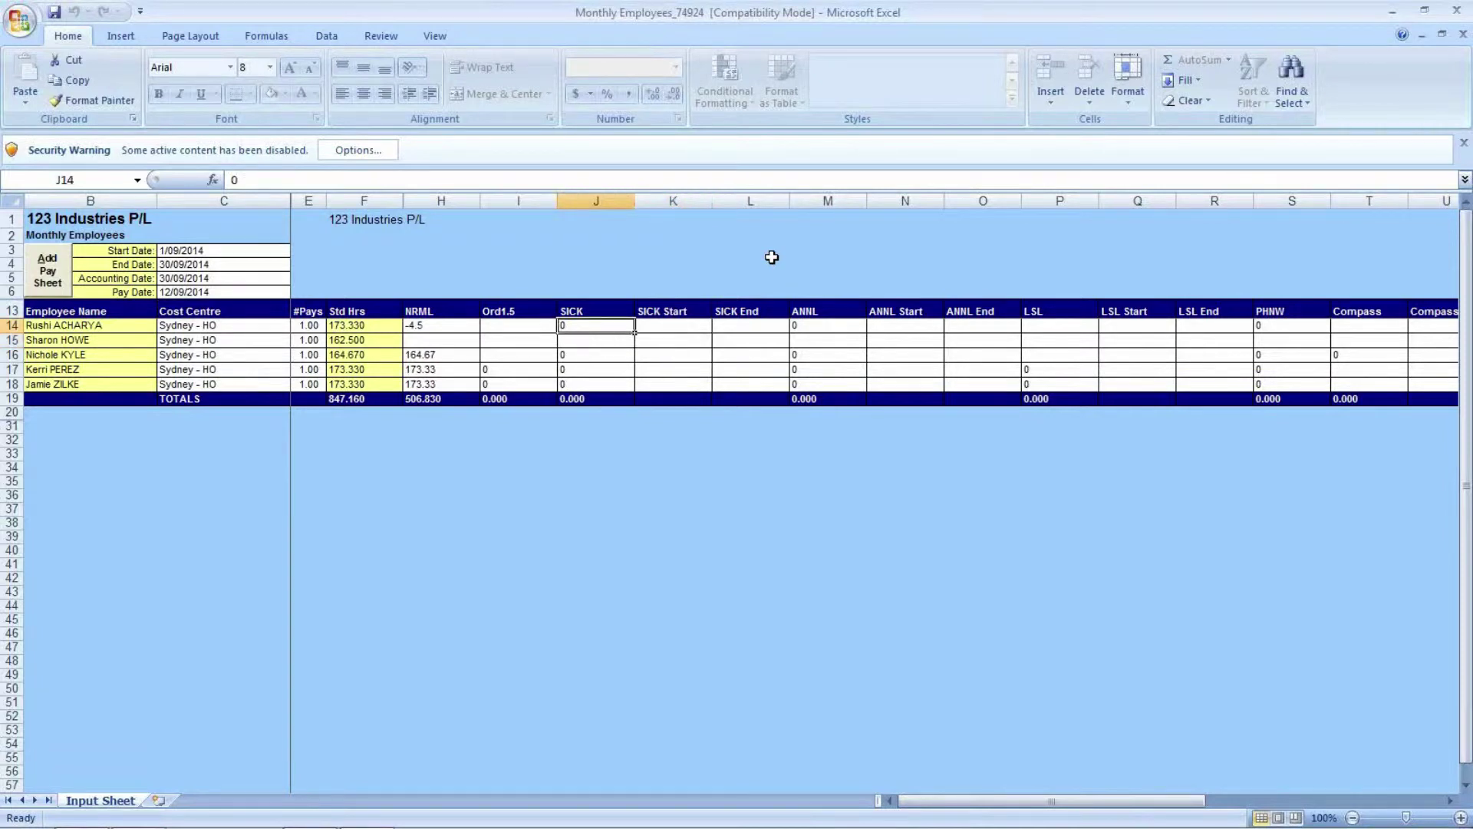
type("4.5")
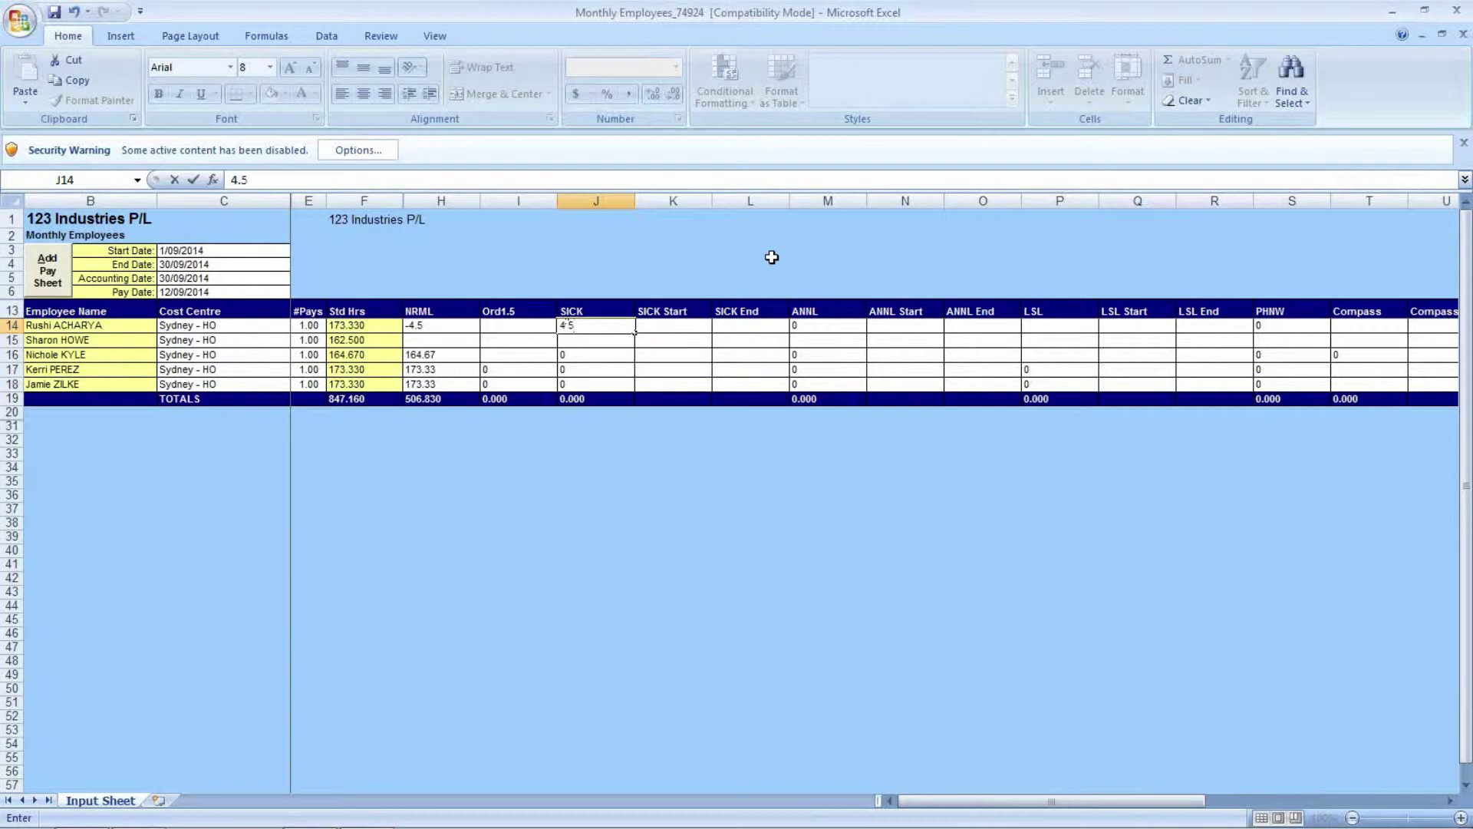
key("Right")
type("16/")
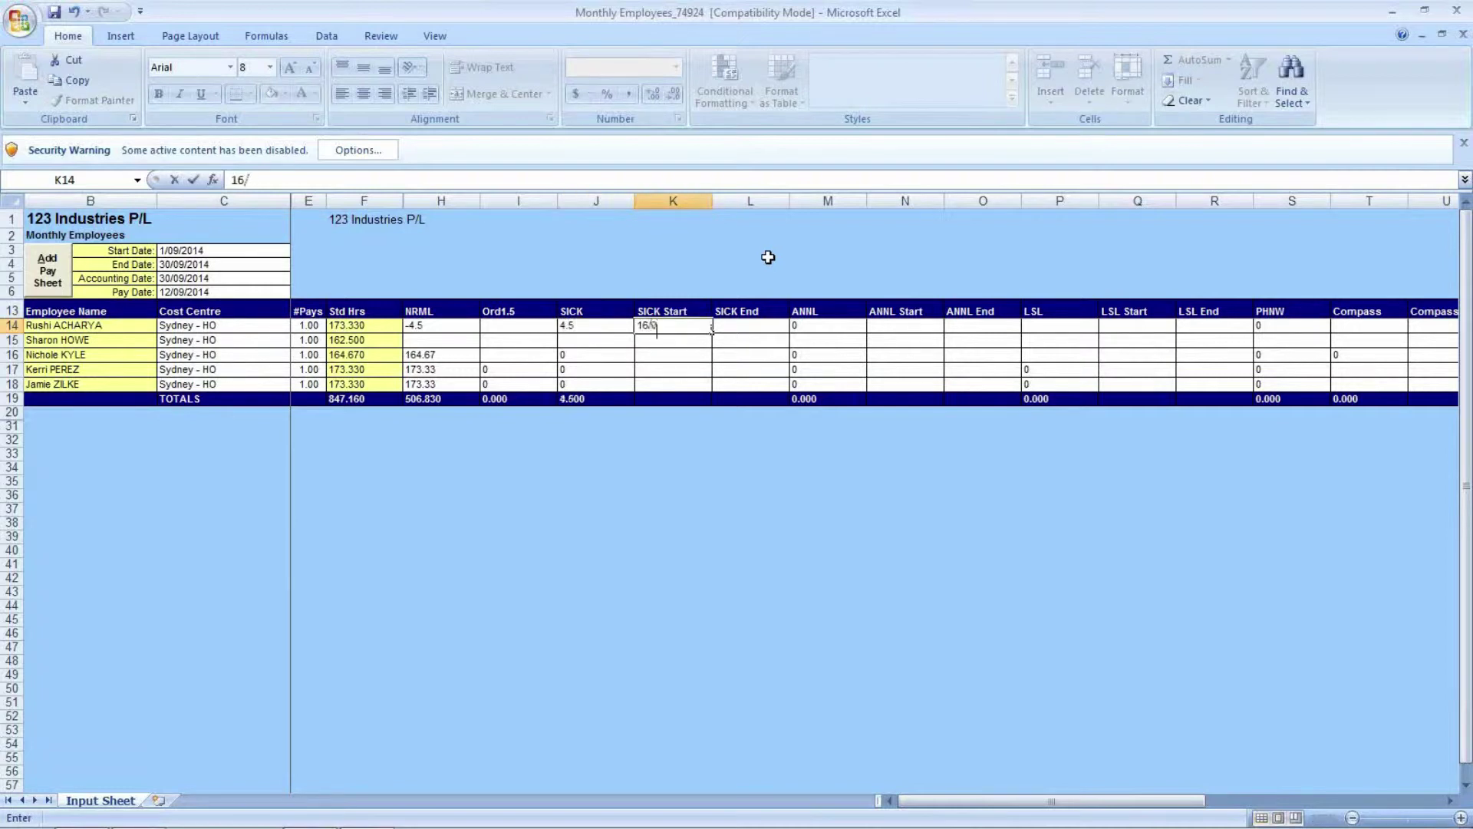
type("09/2014")
key("Tab")
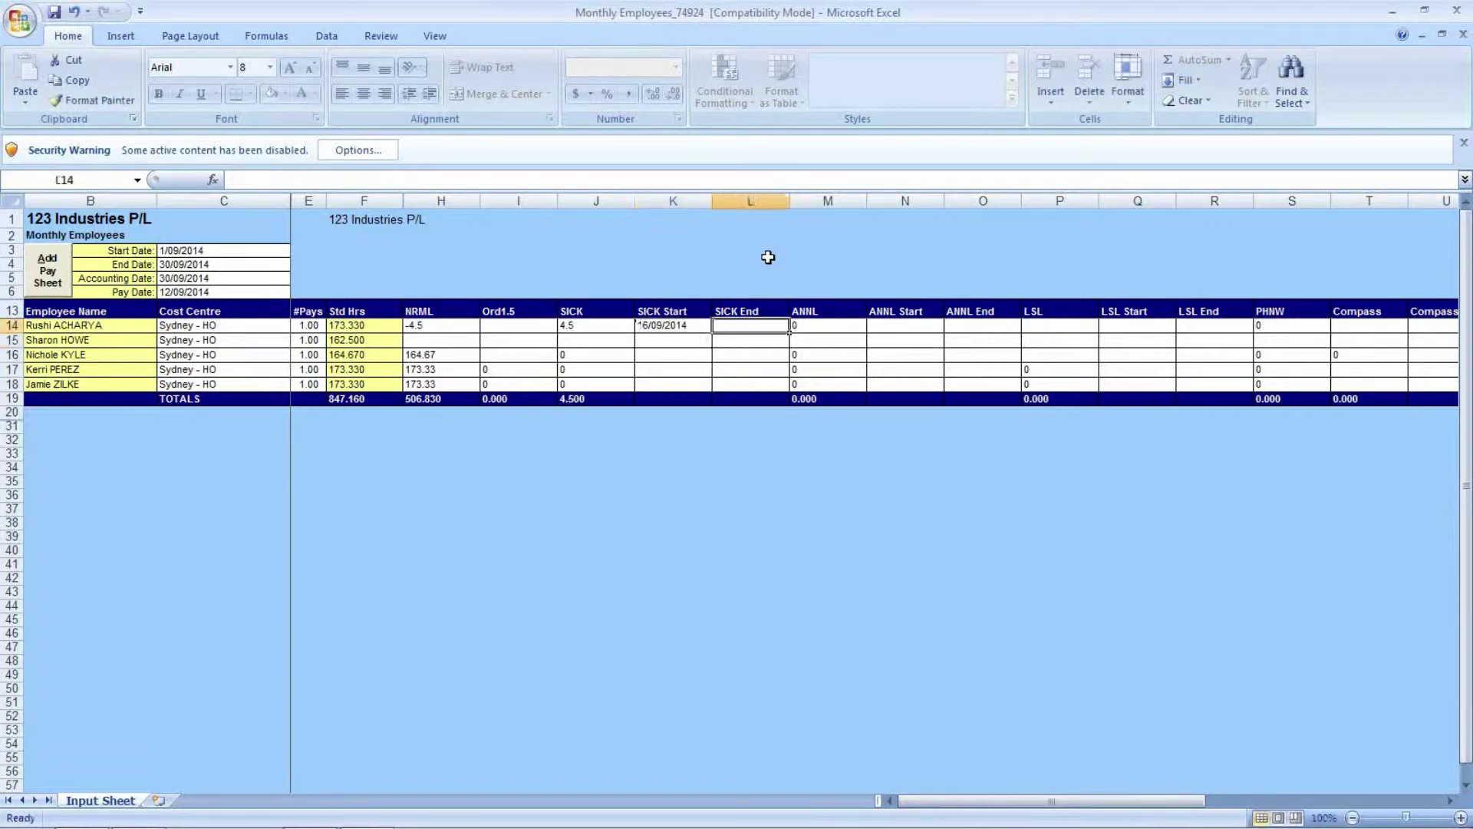
type("16/")
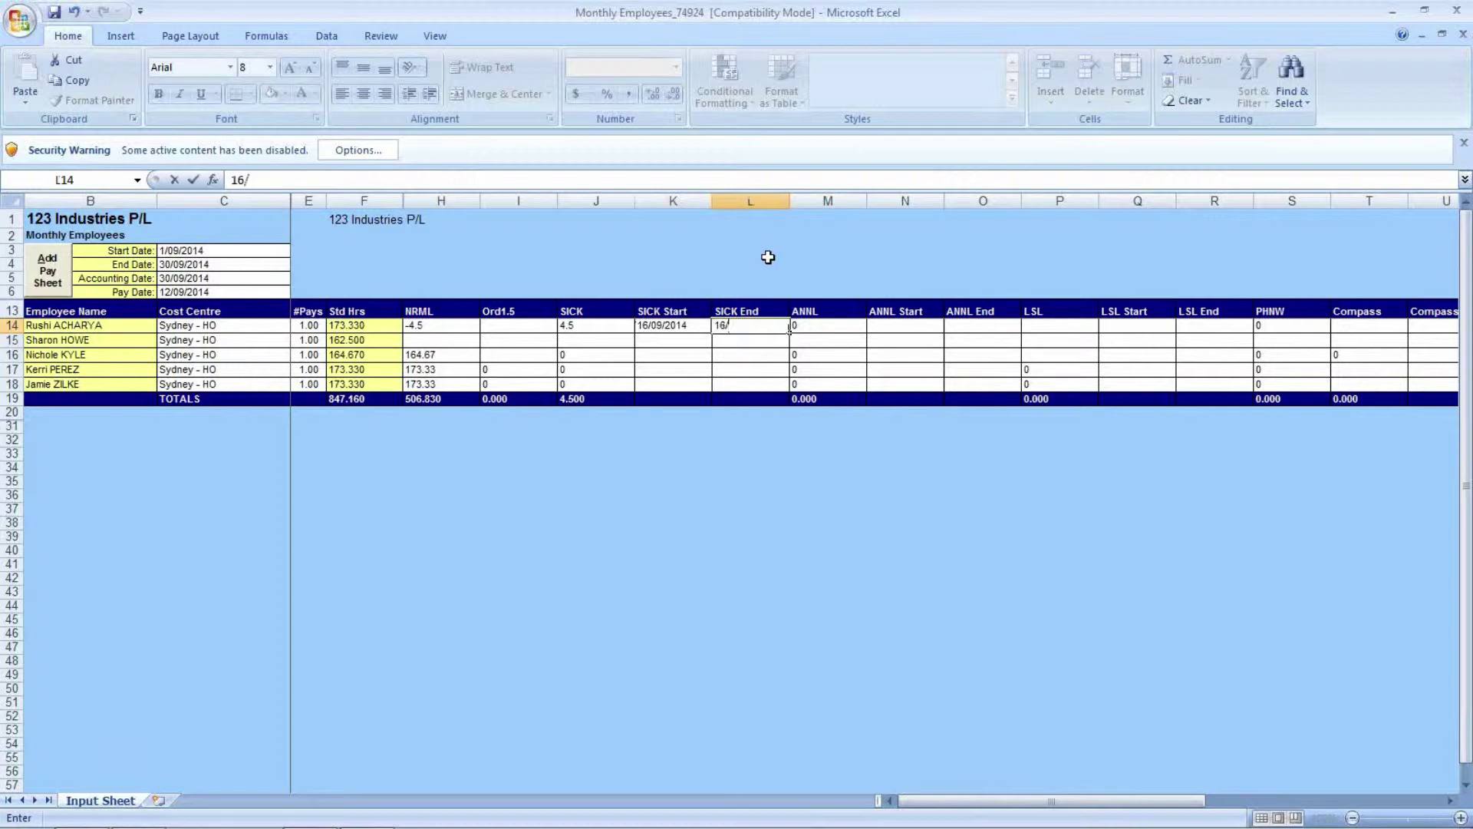
type("09/2014")
key("ctrl+Return")
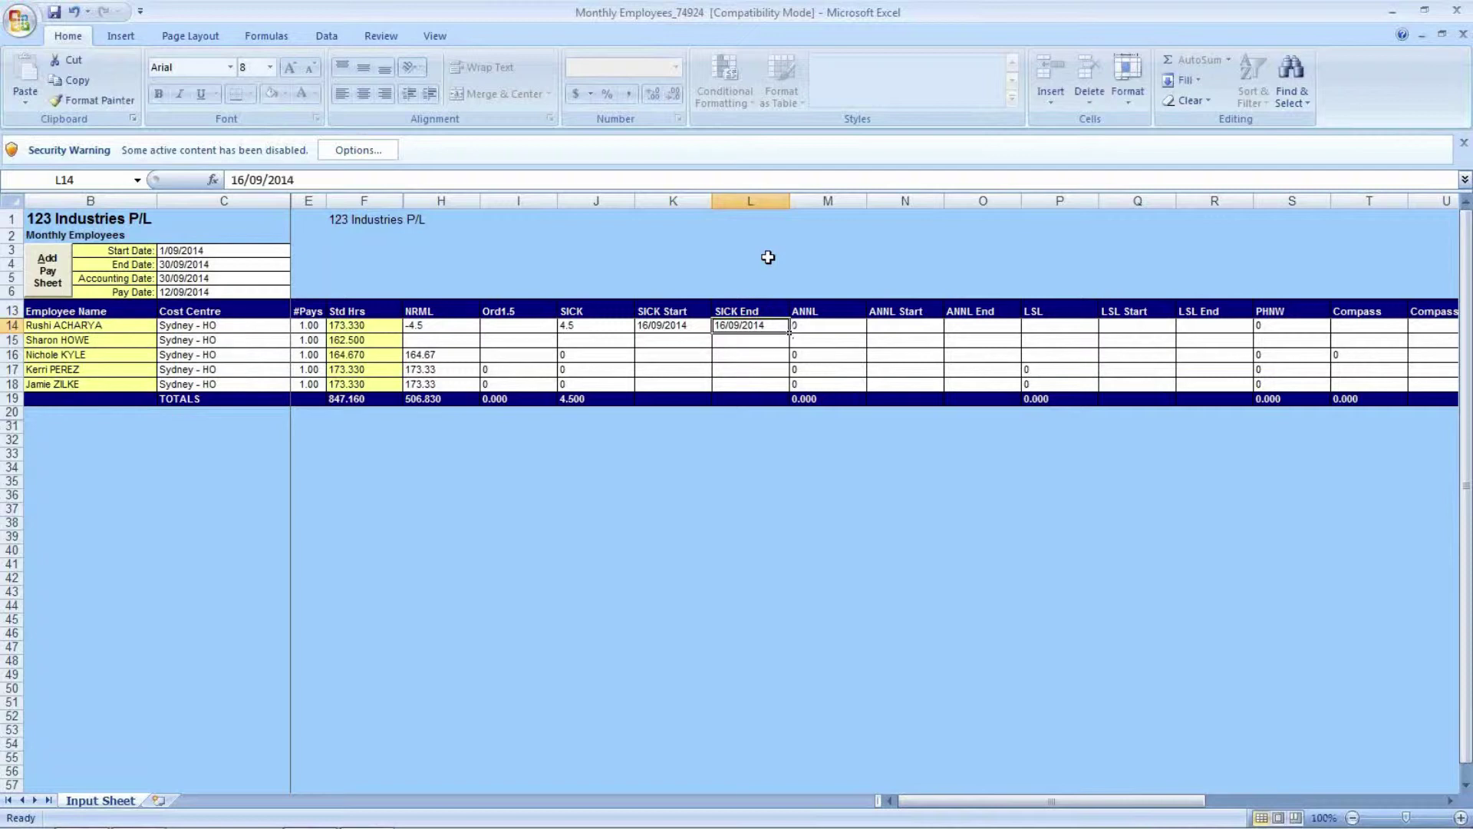
left_click(813, 314)
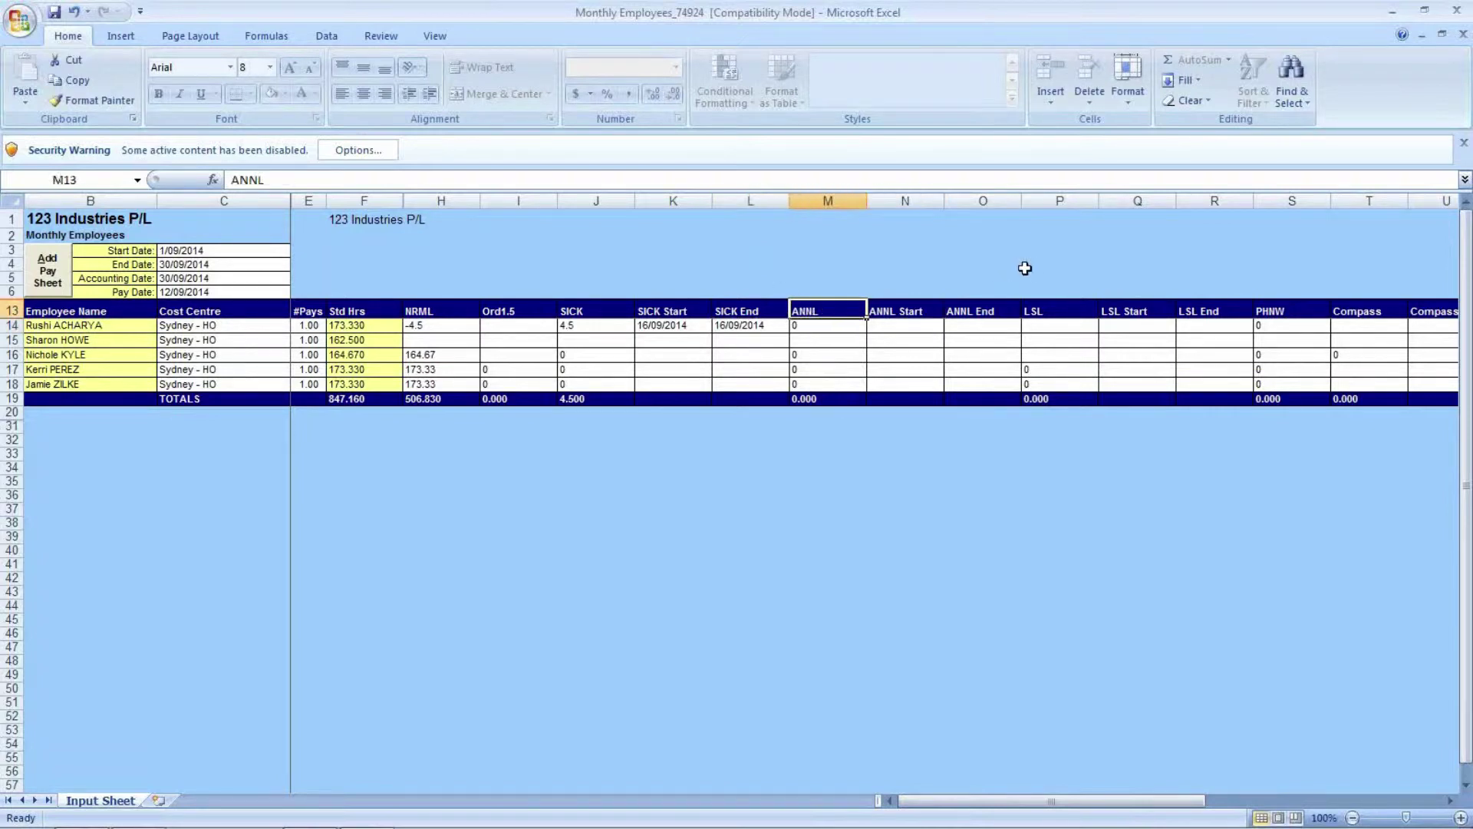
key("Down")
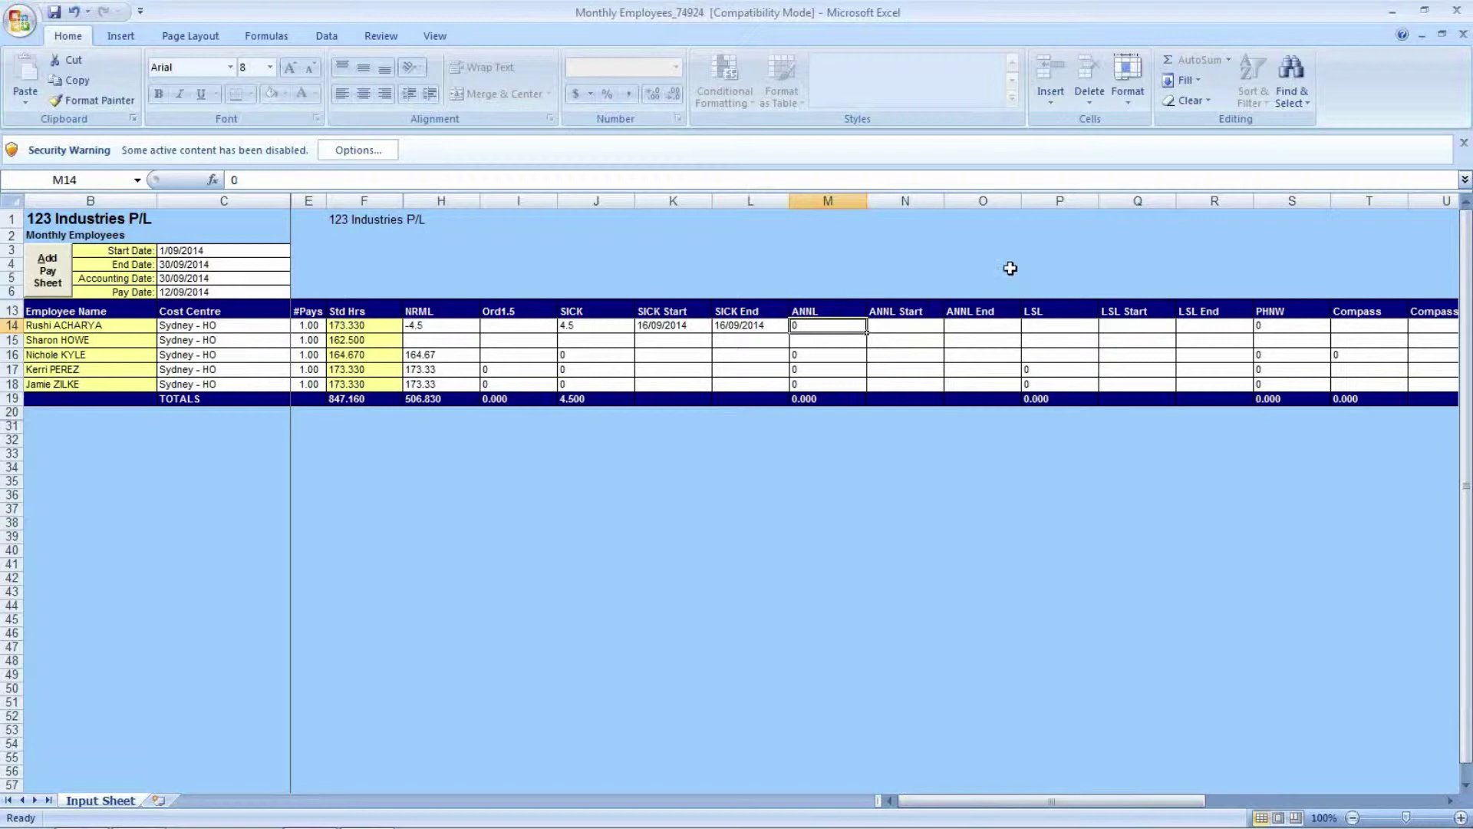
Enter a 1000 bonus for the first employee in the Bonus column (AA14)
left_click_drag(1085, 250, 1299, 247)
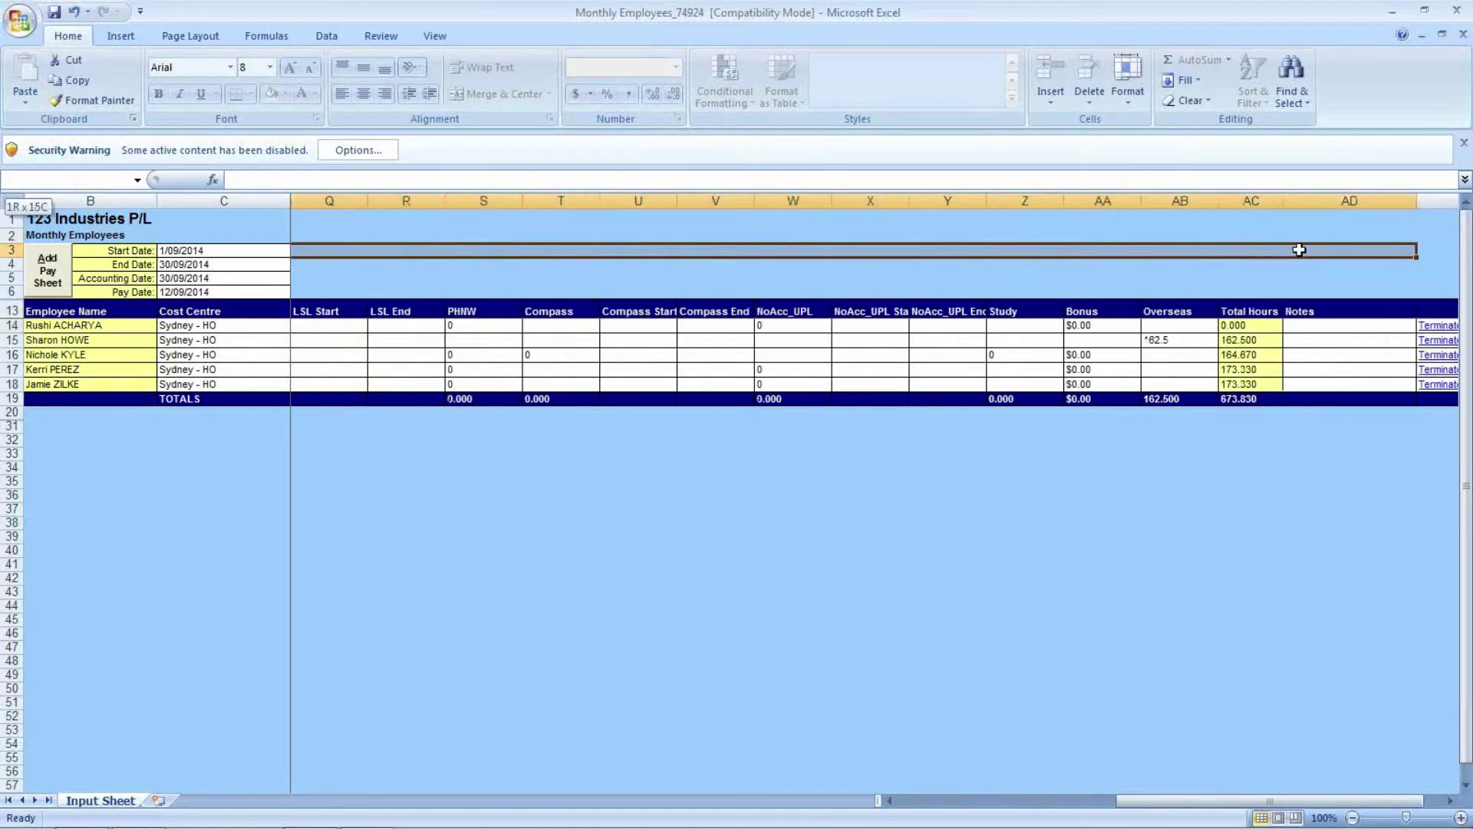
left_click(1157, 277)
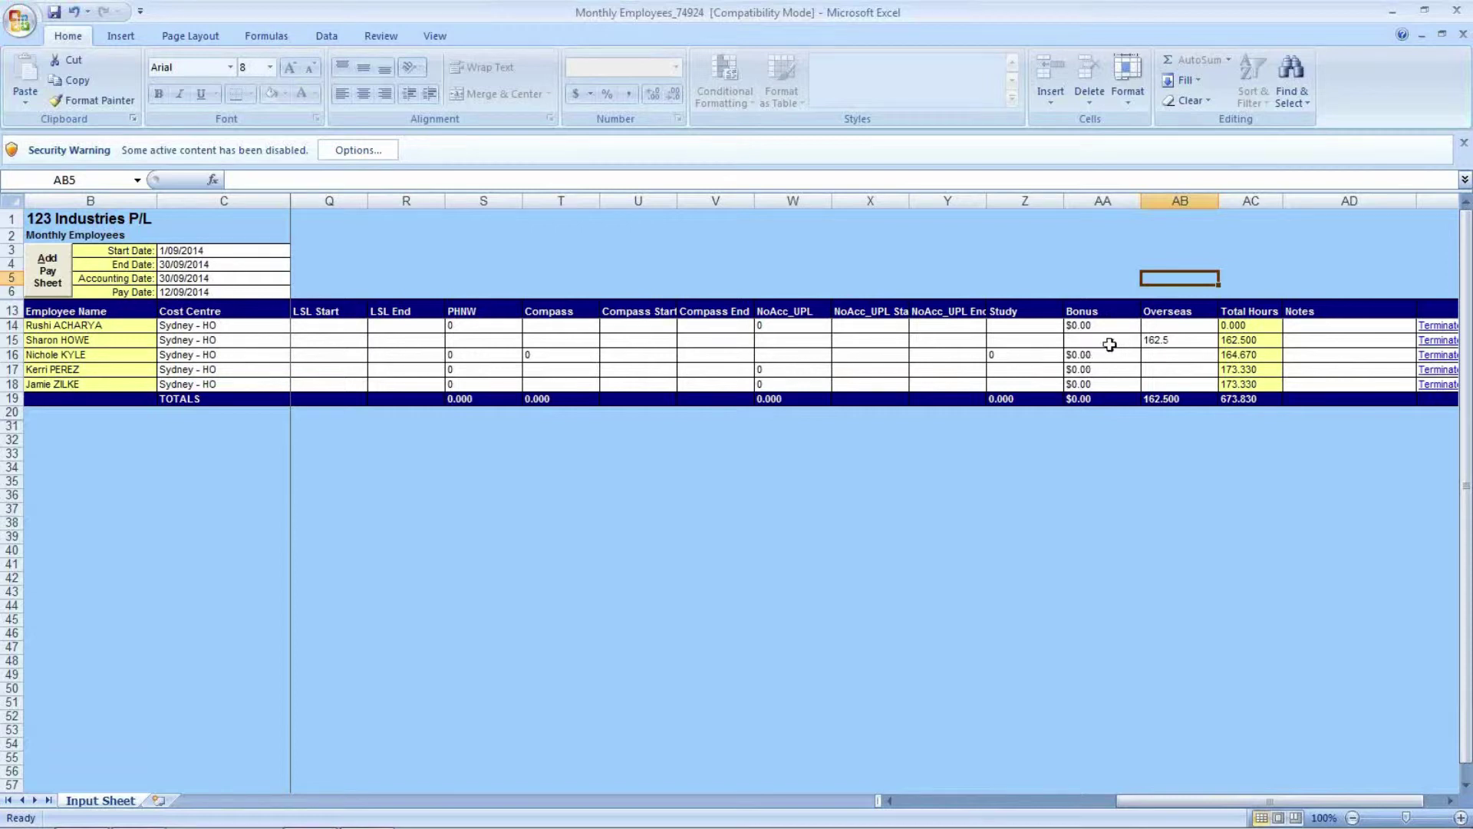
left_click(1100, 325)
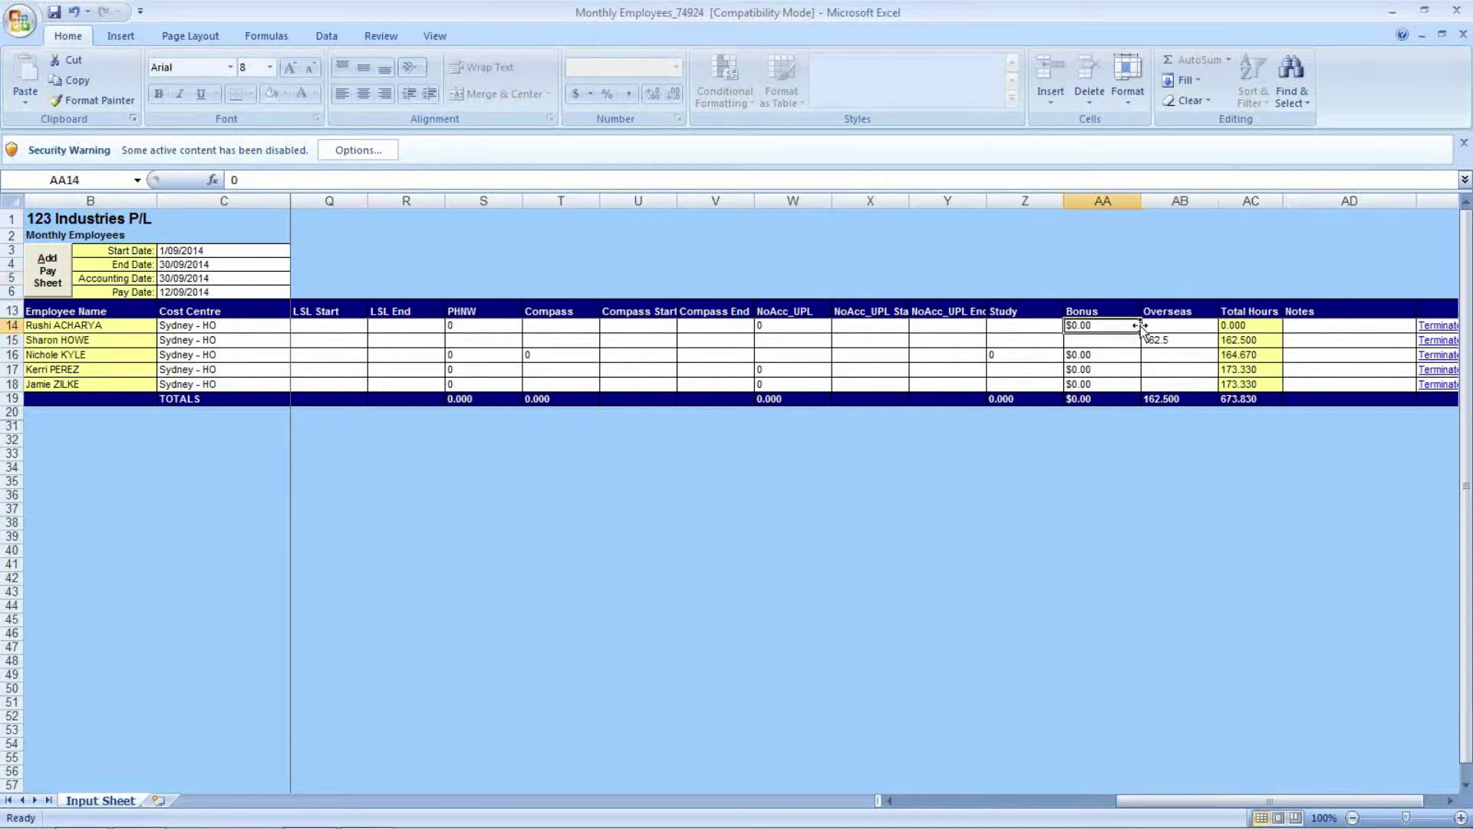
type("1000")
key("Return")
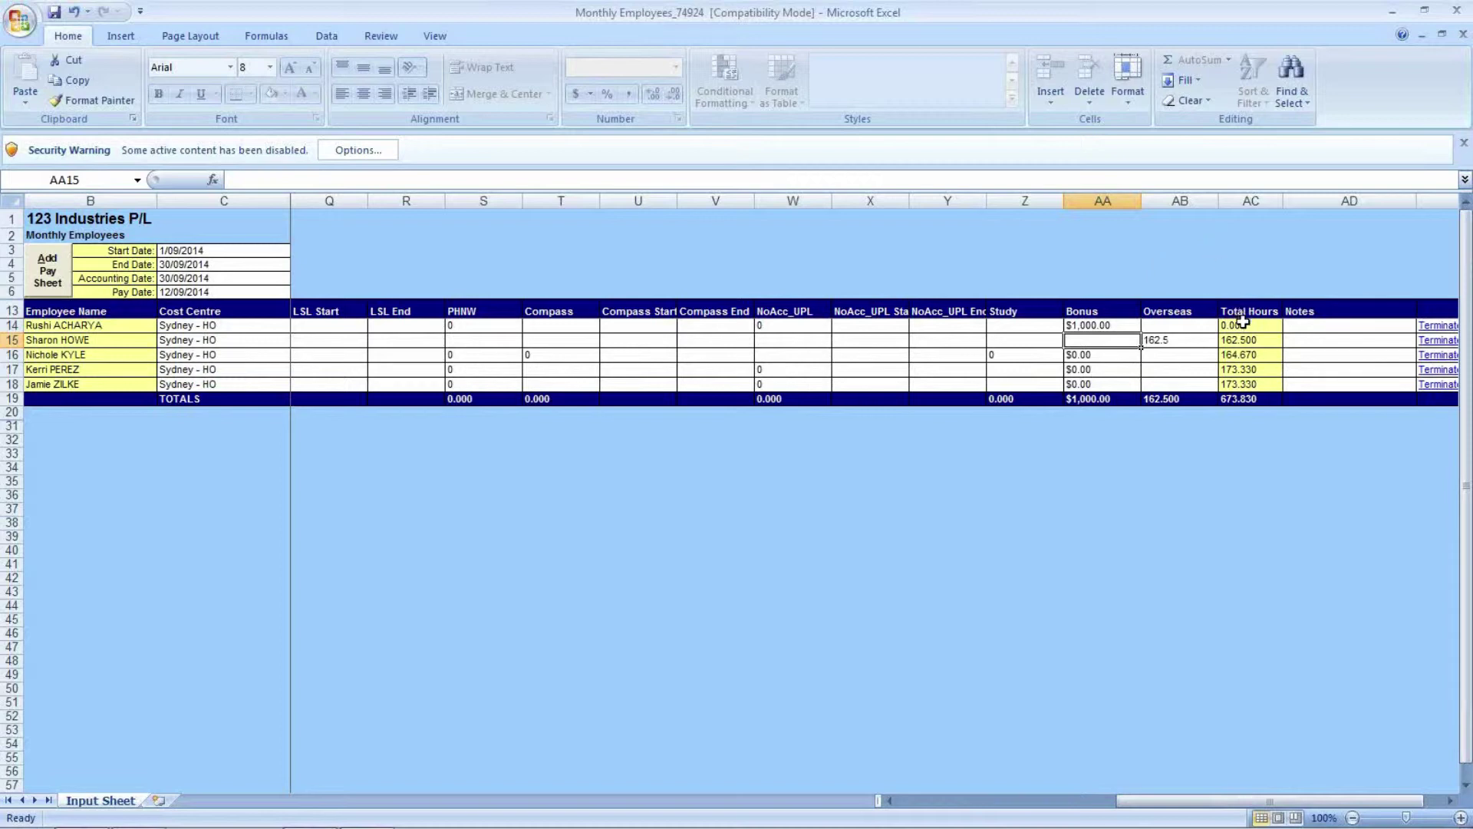
left_click(1255, 341)
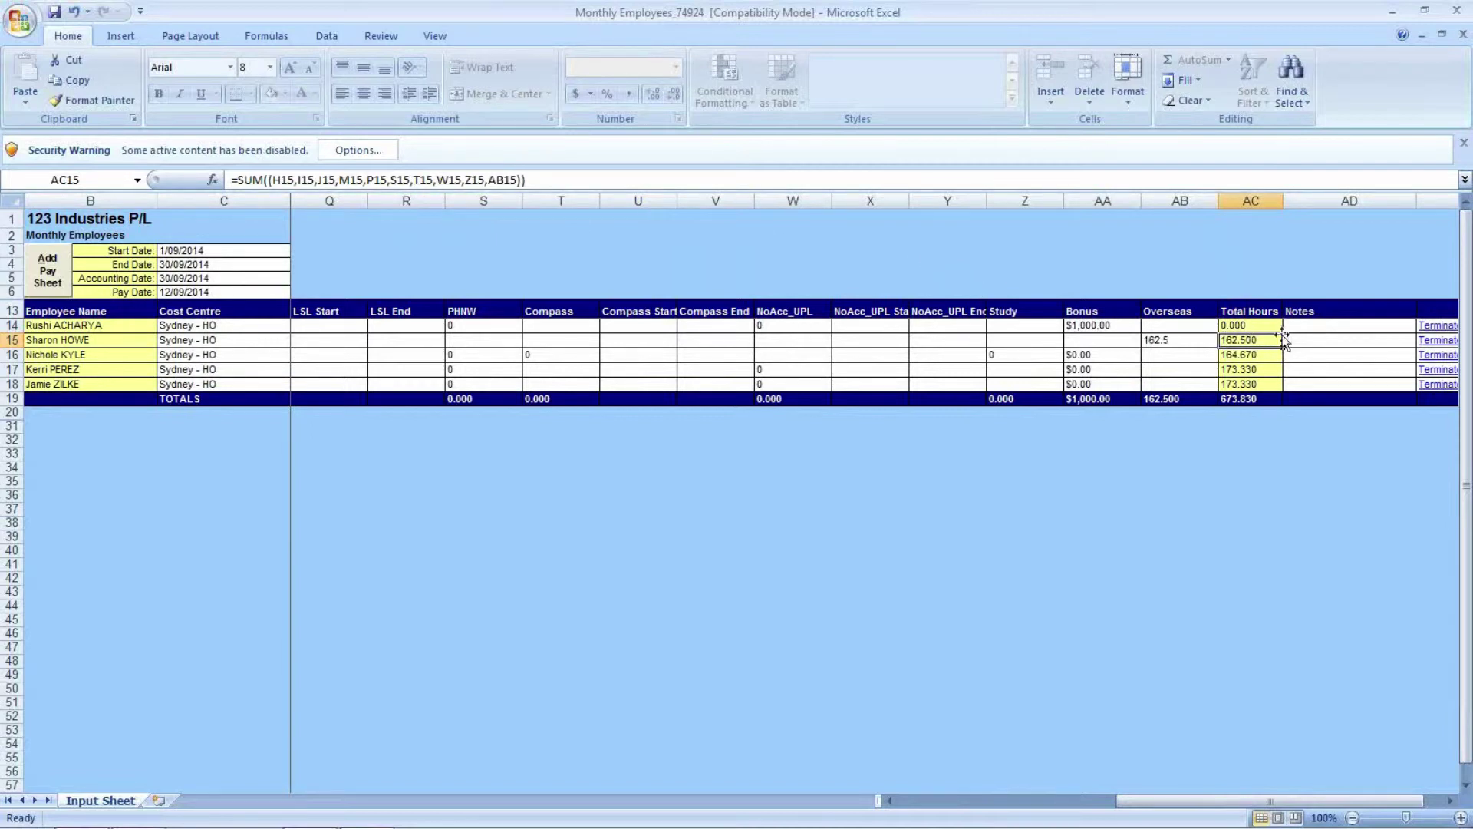
left_click(1331, 338)
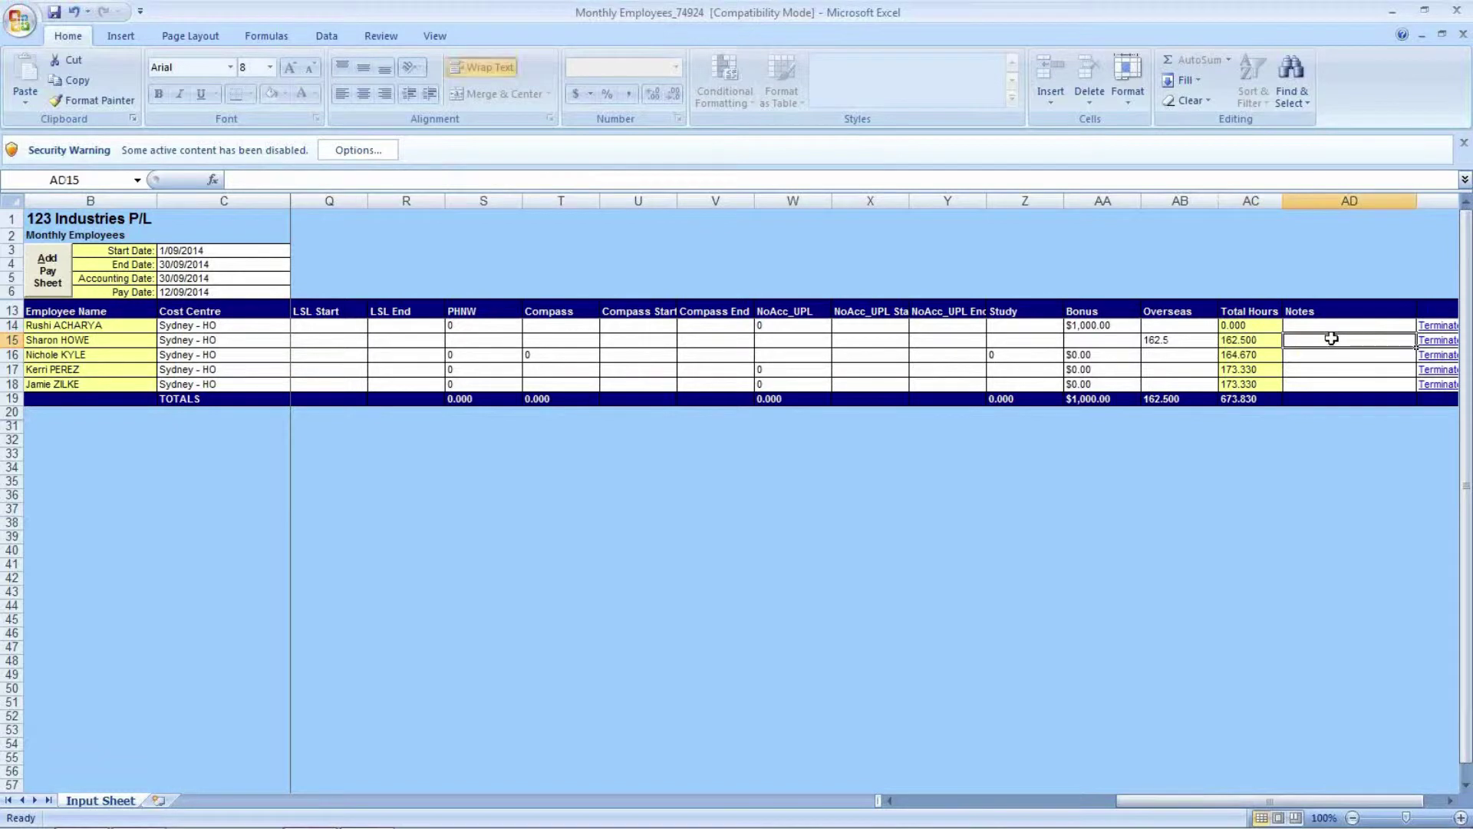
left_click(1324, 327)
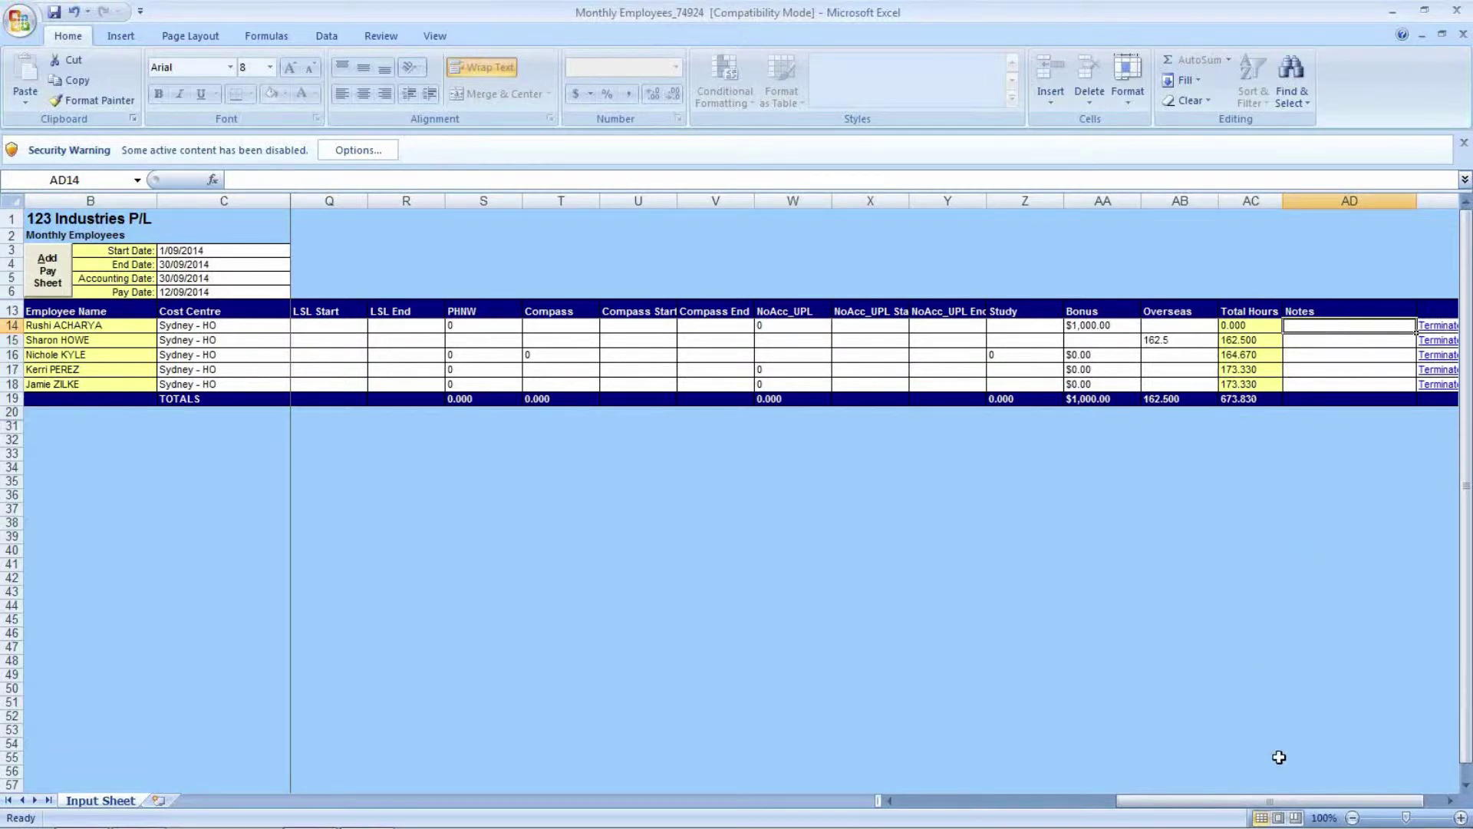
Use the row 16 Terminate hyperlink in column AE to start a termination email
left_click_drag(1293, 800, 1311, 800)
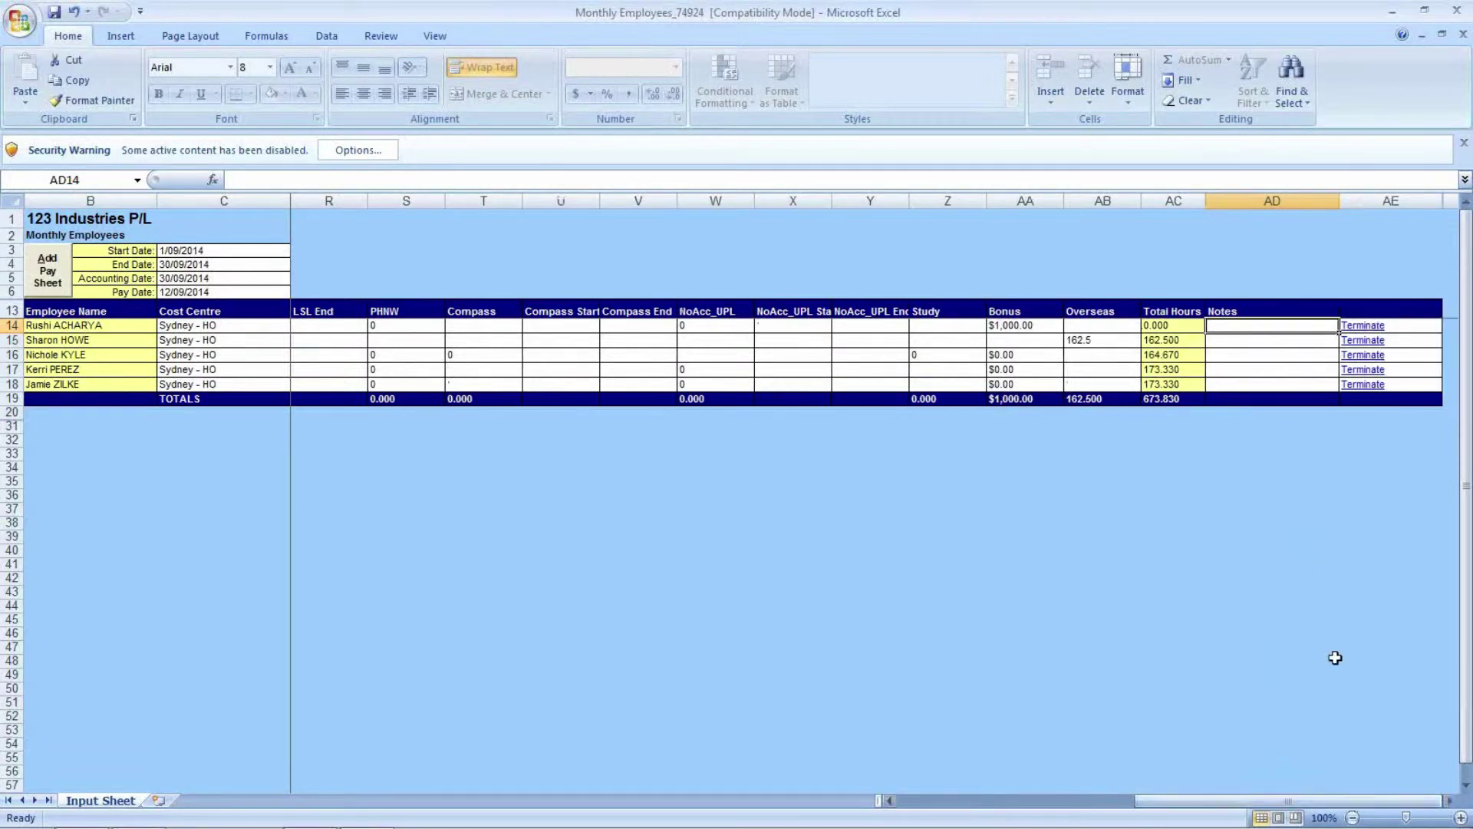
left_click(1352, 361)
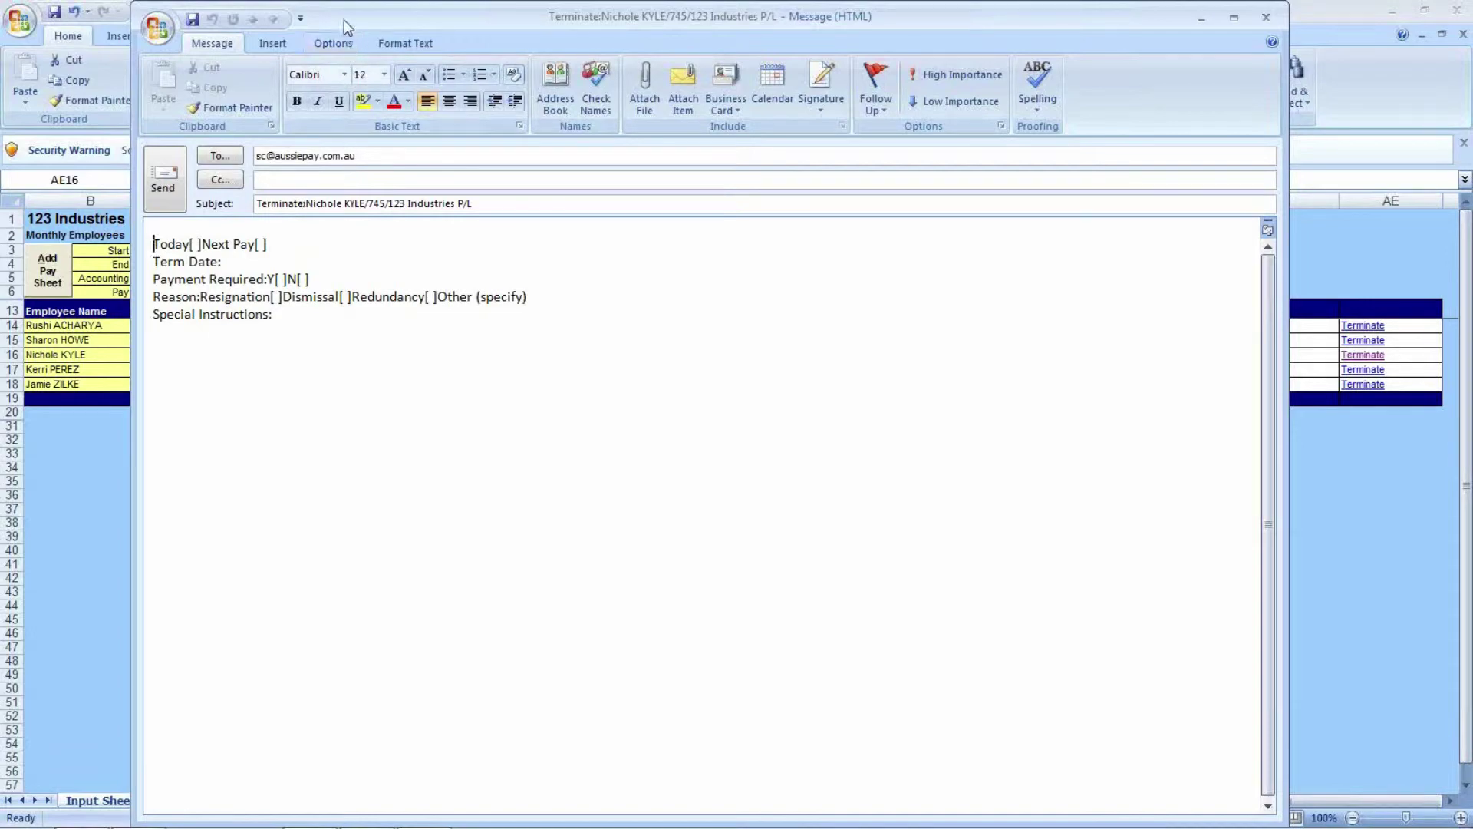
left_click_drag(343, 20, 385, 2)
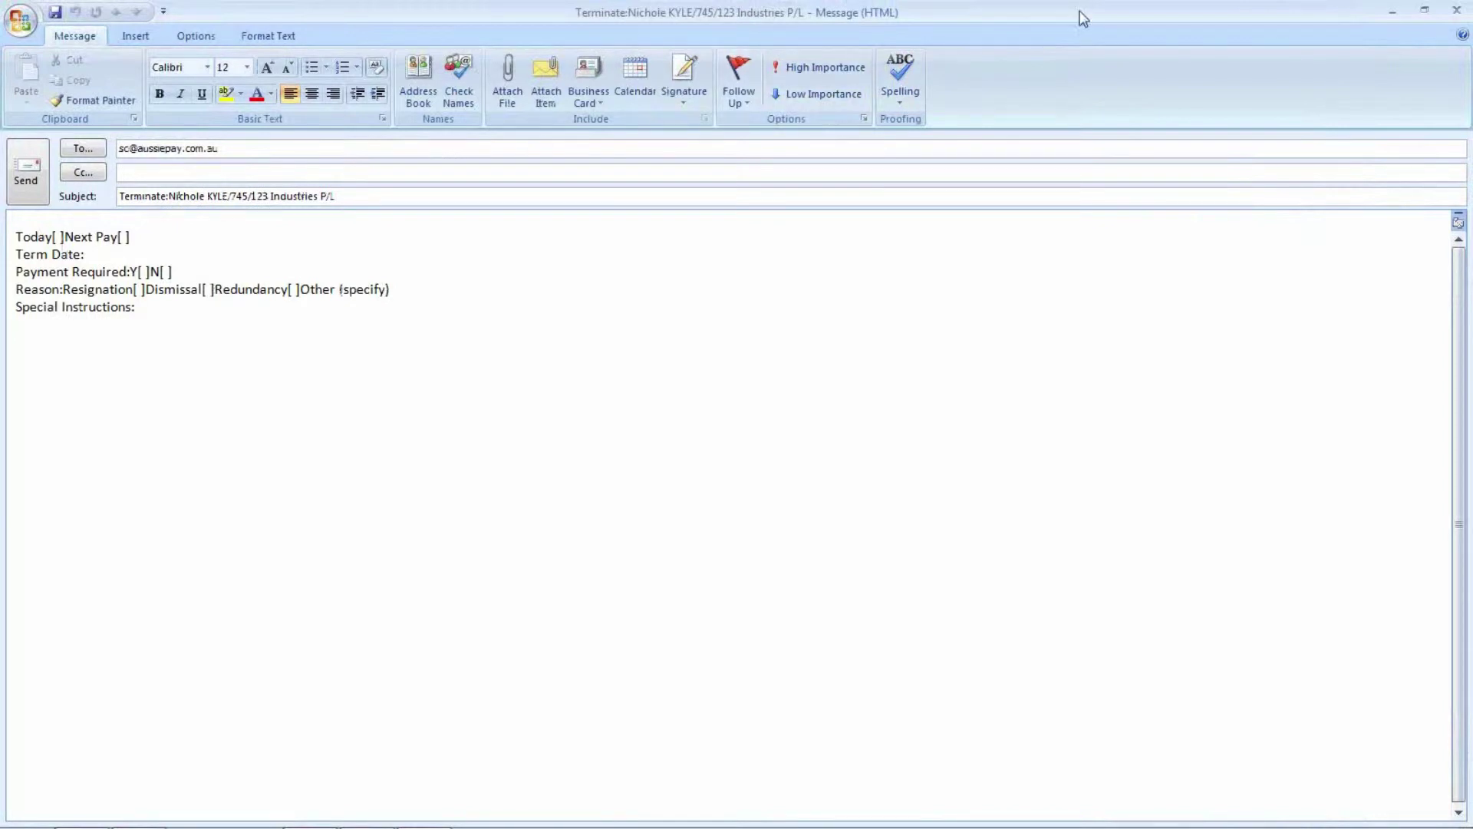
left_click(1424, 10)
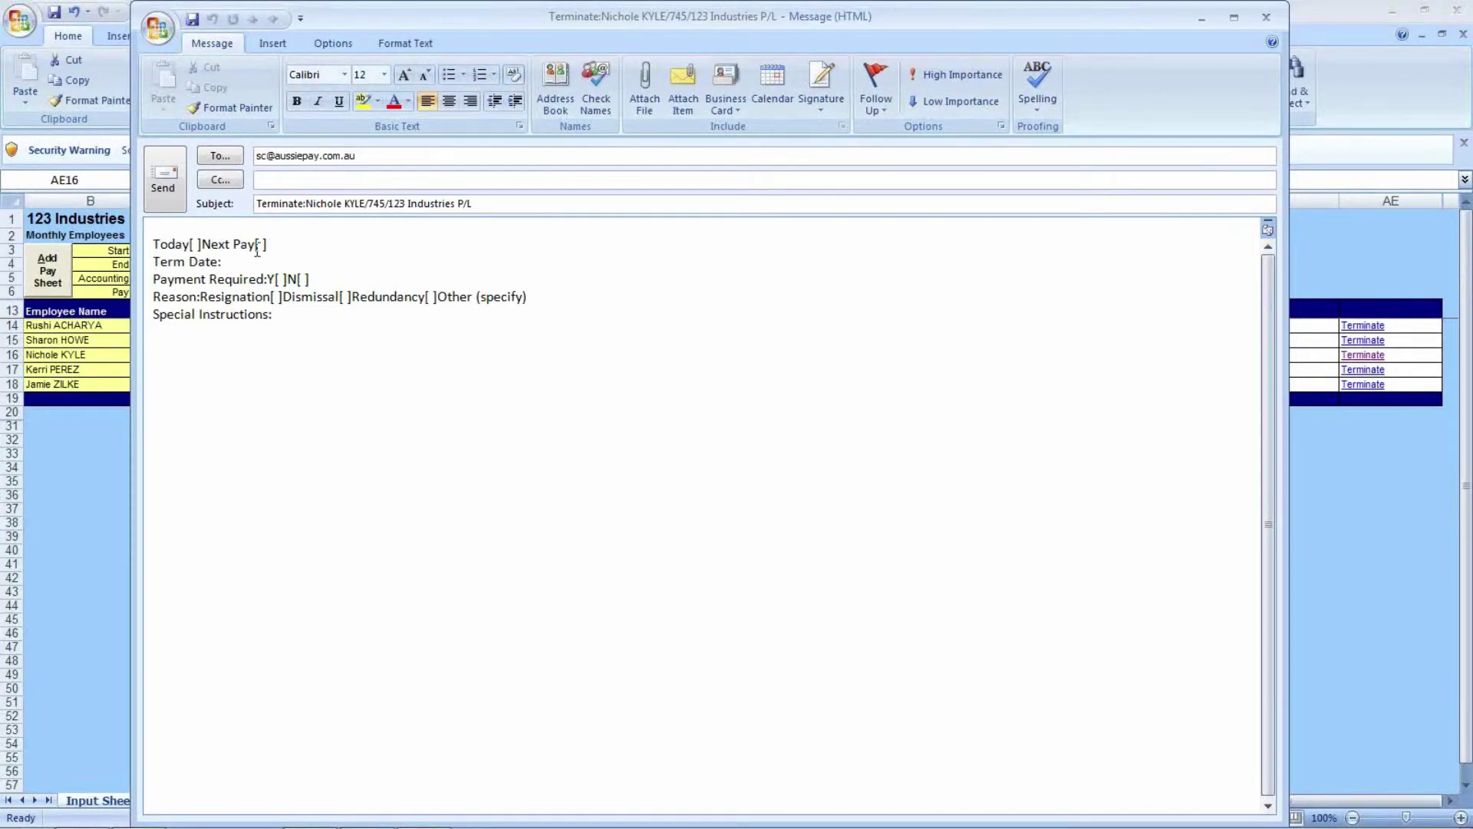
left_click(197, 244)
type("Y")
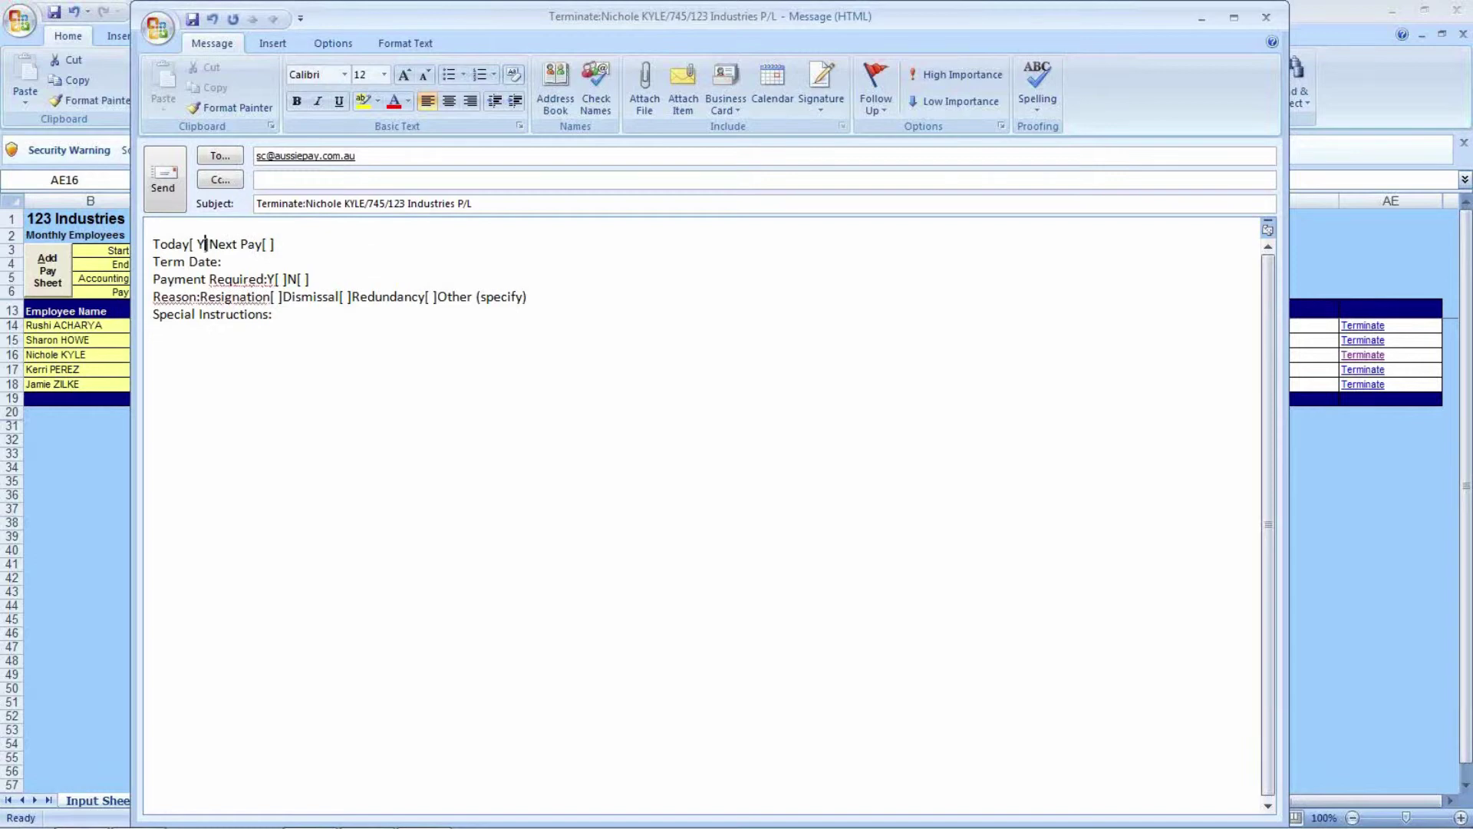
type("es")
key("BackSpace")
key("BackSpace")
key("BackSpace")
key("Right")
key("Right")
key("Right")
key("Right")
key("Right")
key("Right")
key("Right")
key("Right")
key("Right")
key("Right")
key("Right")
type("Yes")
key("BackSpace")
key("BackSpace")
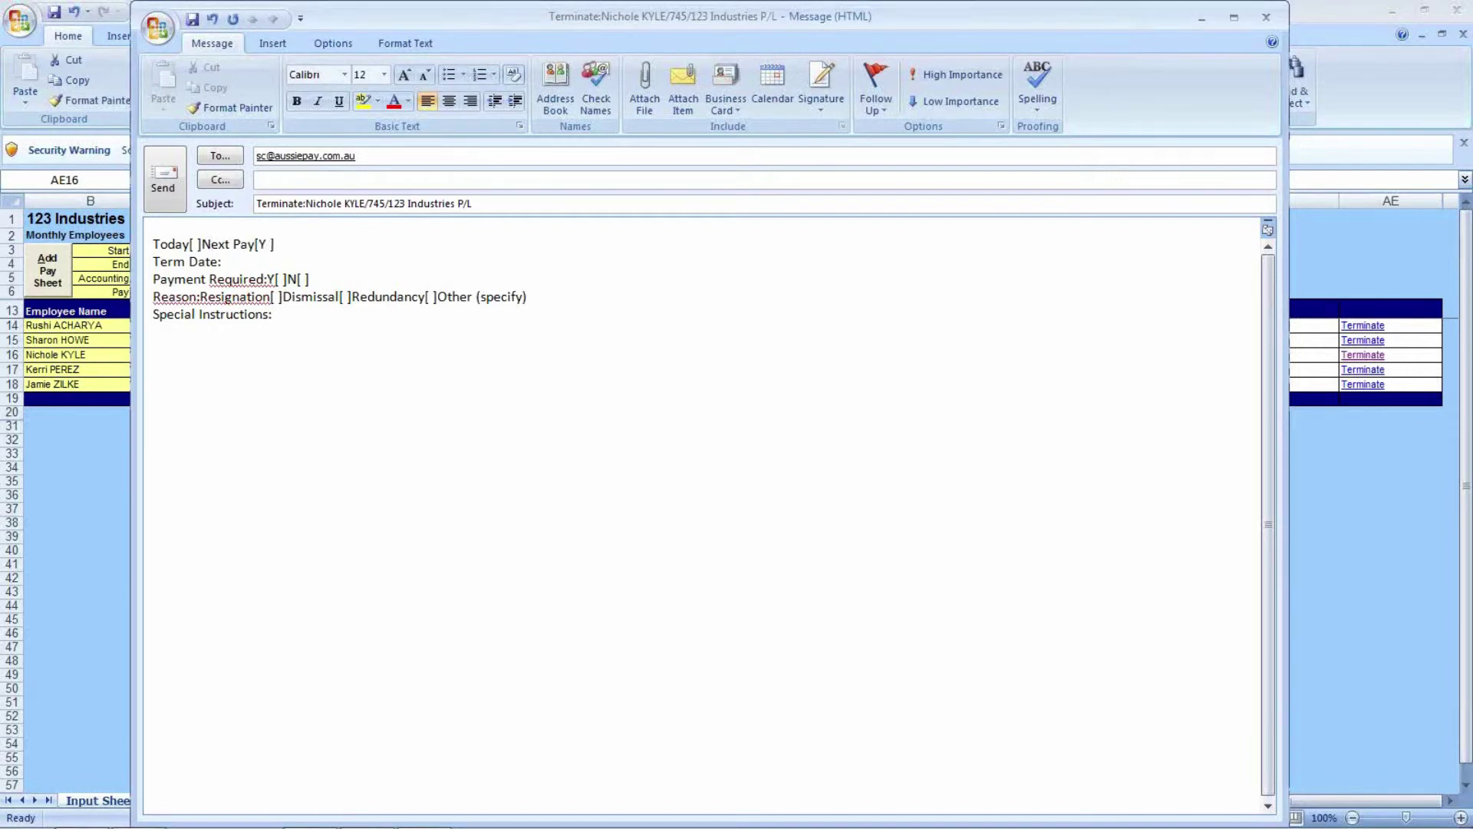
key("BackSpace")
left_click(251, 265)
left_click(281, 278)
left_click(305, 279)
Send the pre-filled termination message from Outlook
key("Left")
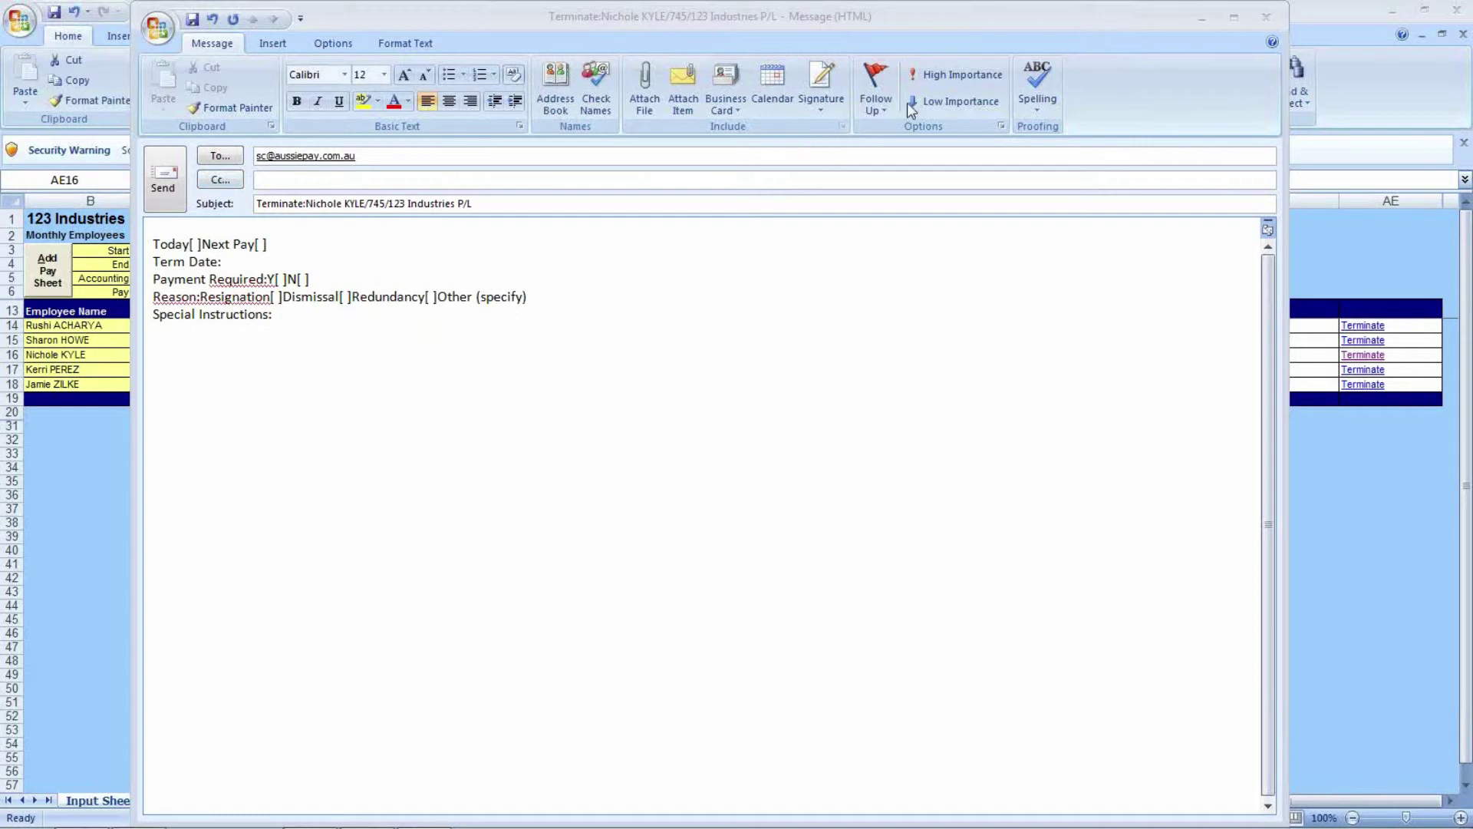
left_click(174, 184)
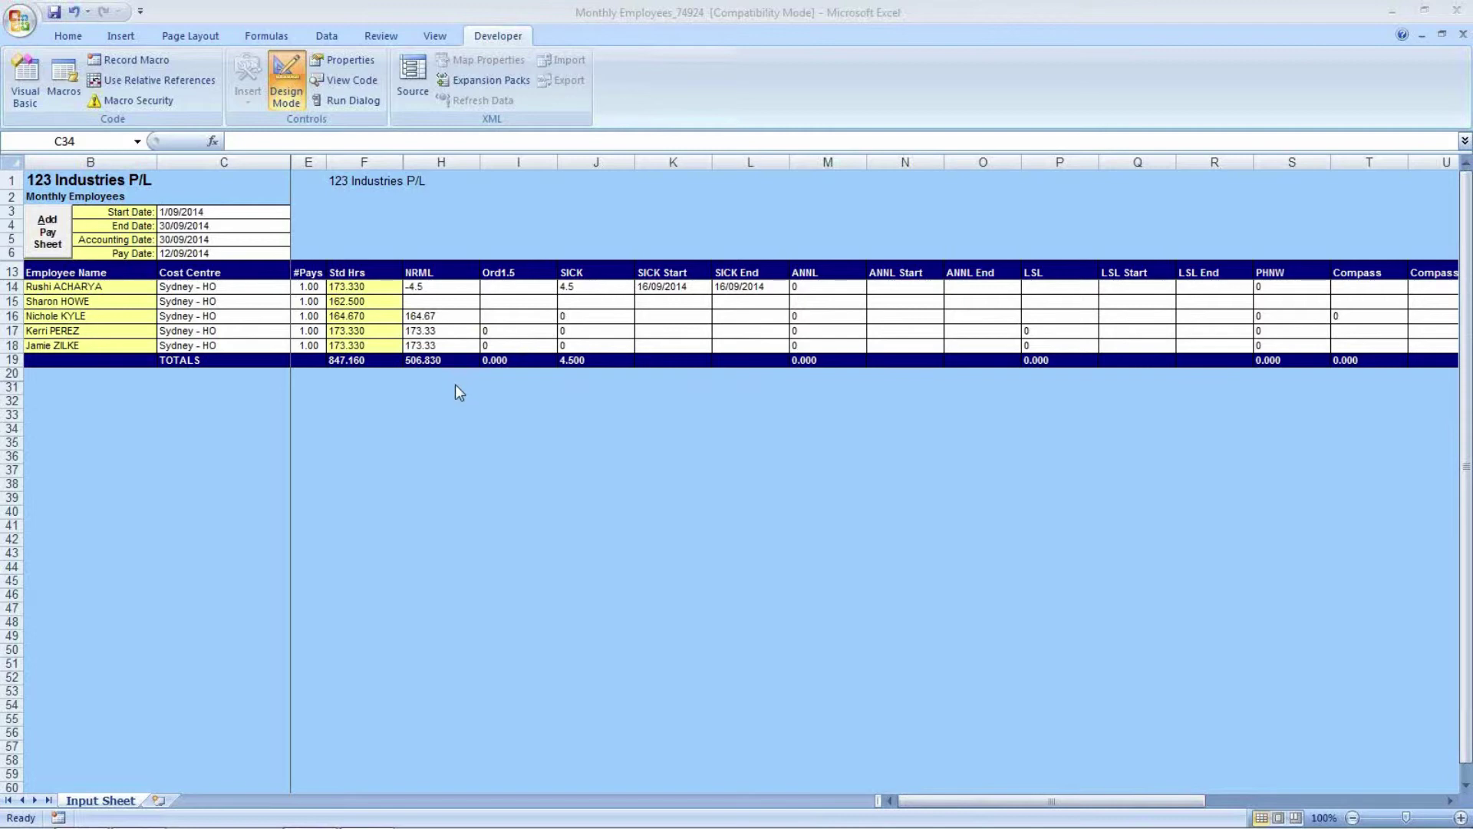
Pick Melbourne - Sales from the C16 cost centre dropdown, then check row 16's hours
left_click(242, 316)
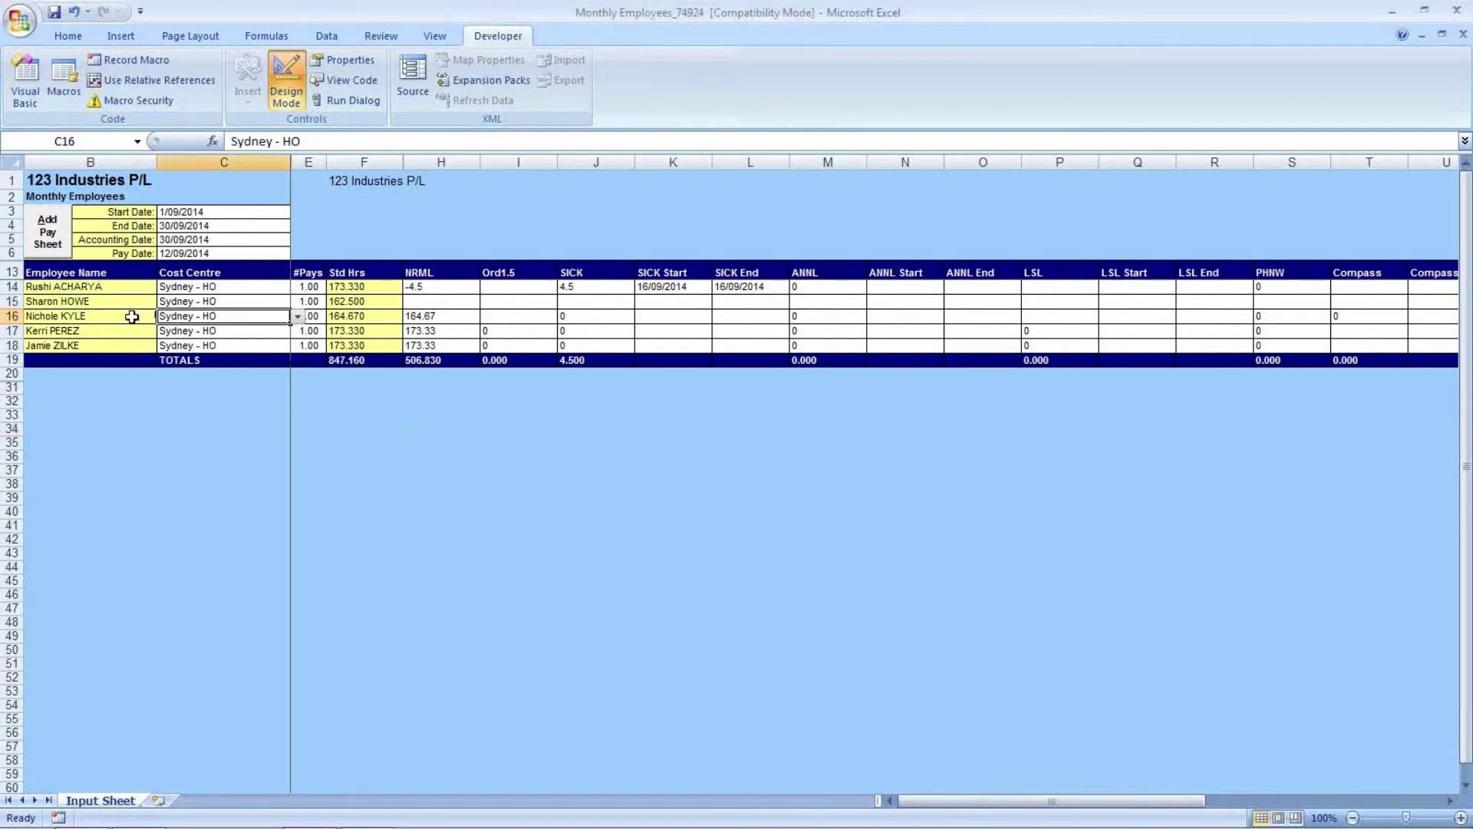
left_click(297, 317)
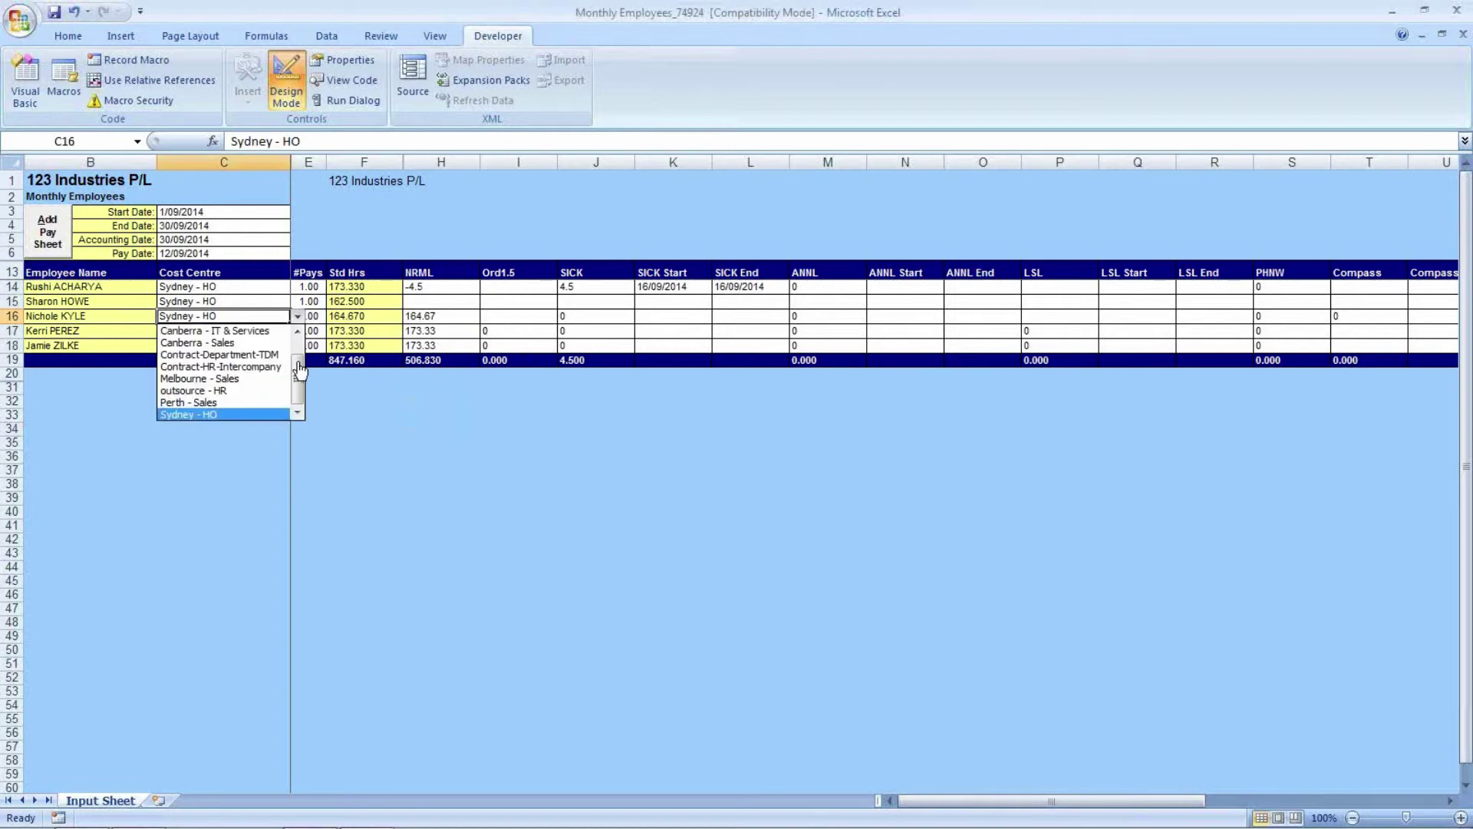
left_click_drag(302, 379, 303, 351)
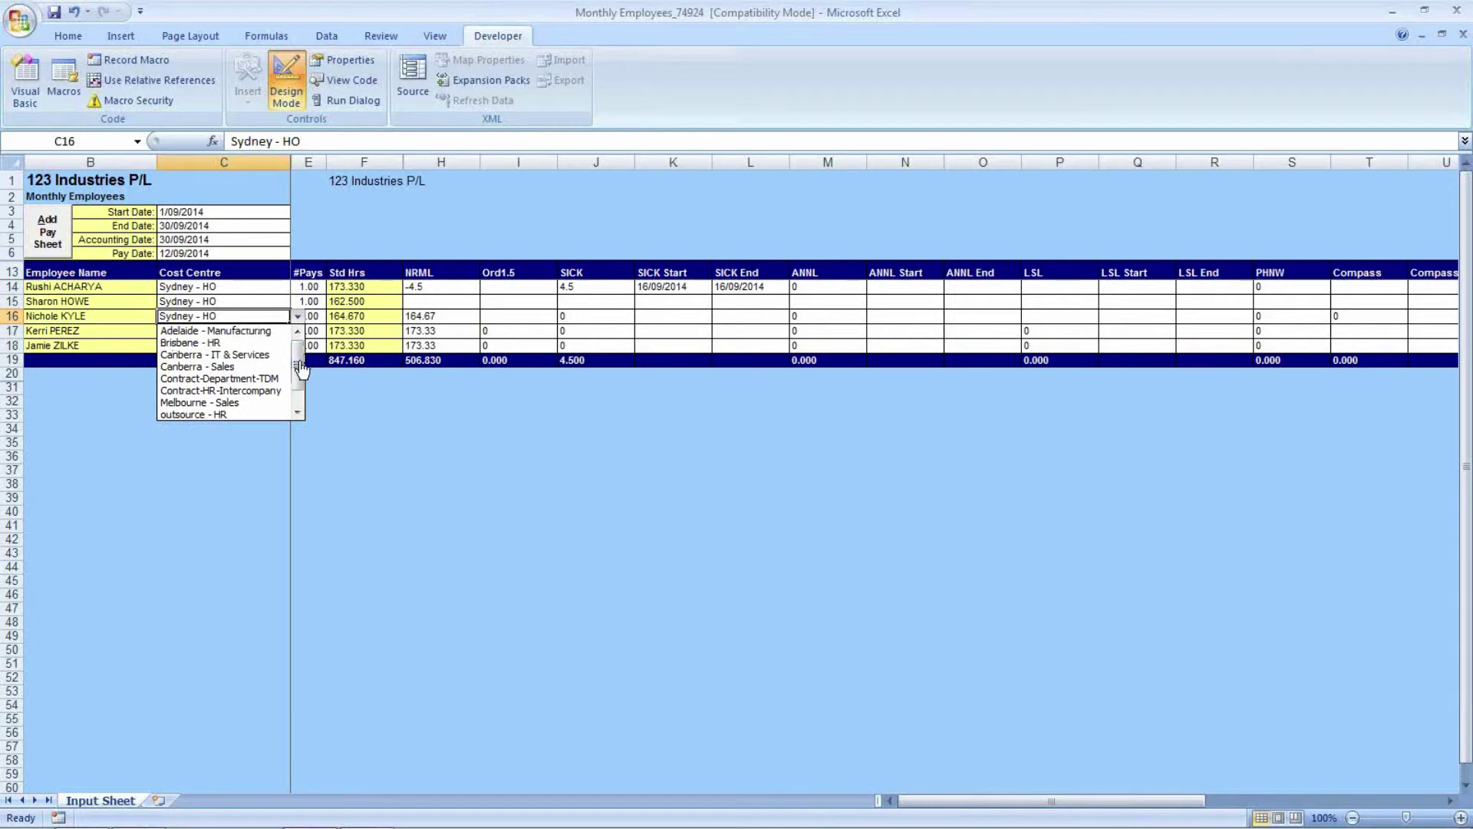
left_click_drag(302, 369, 297, 383)
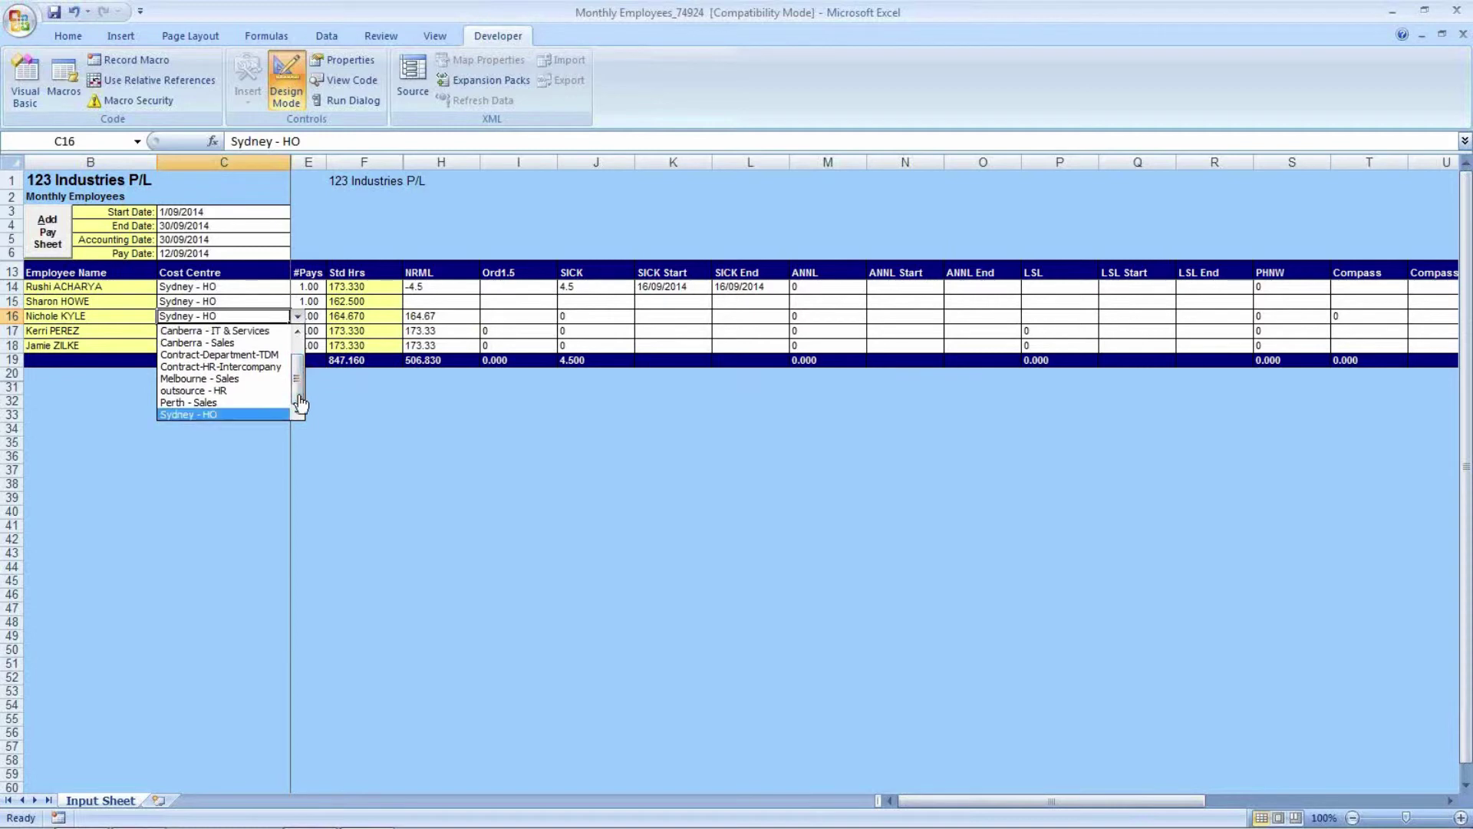
left_click(232, 419)
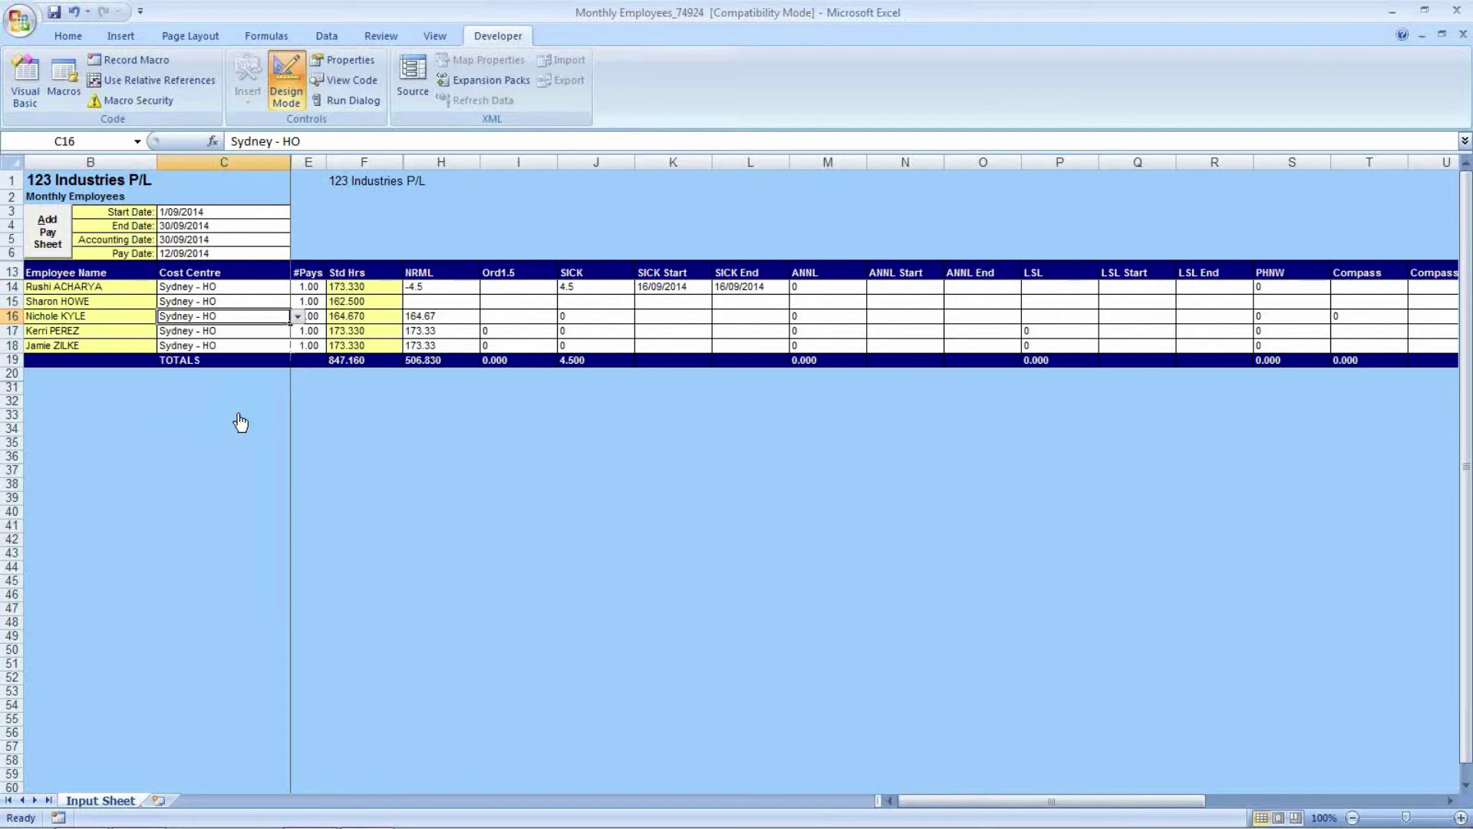
left_click(297, 316)
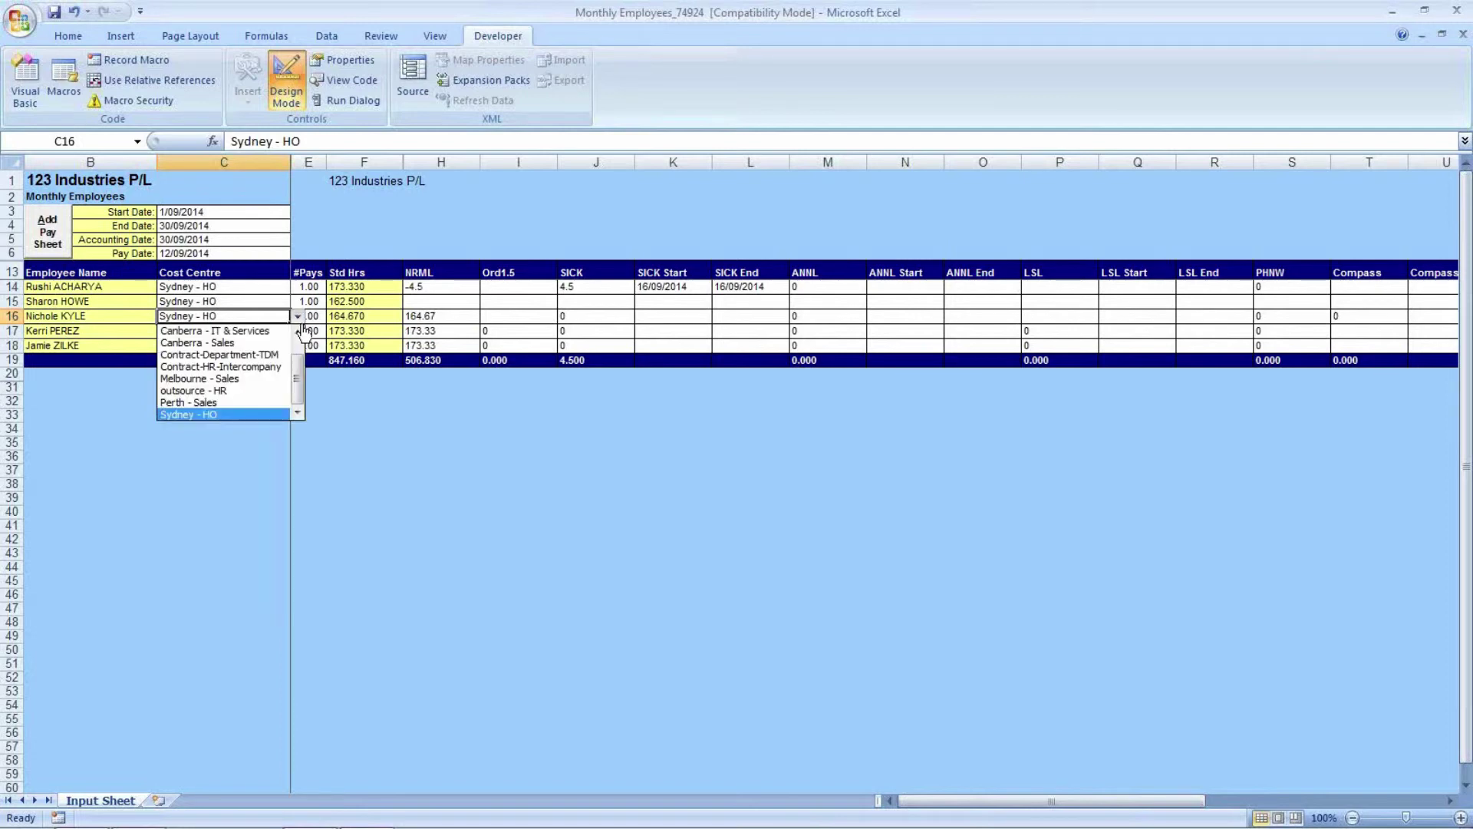
left_click(229, 379)
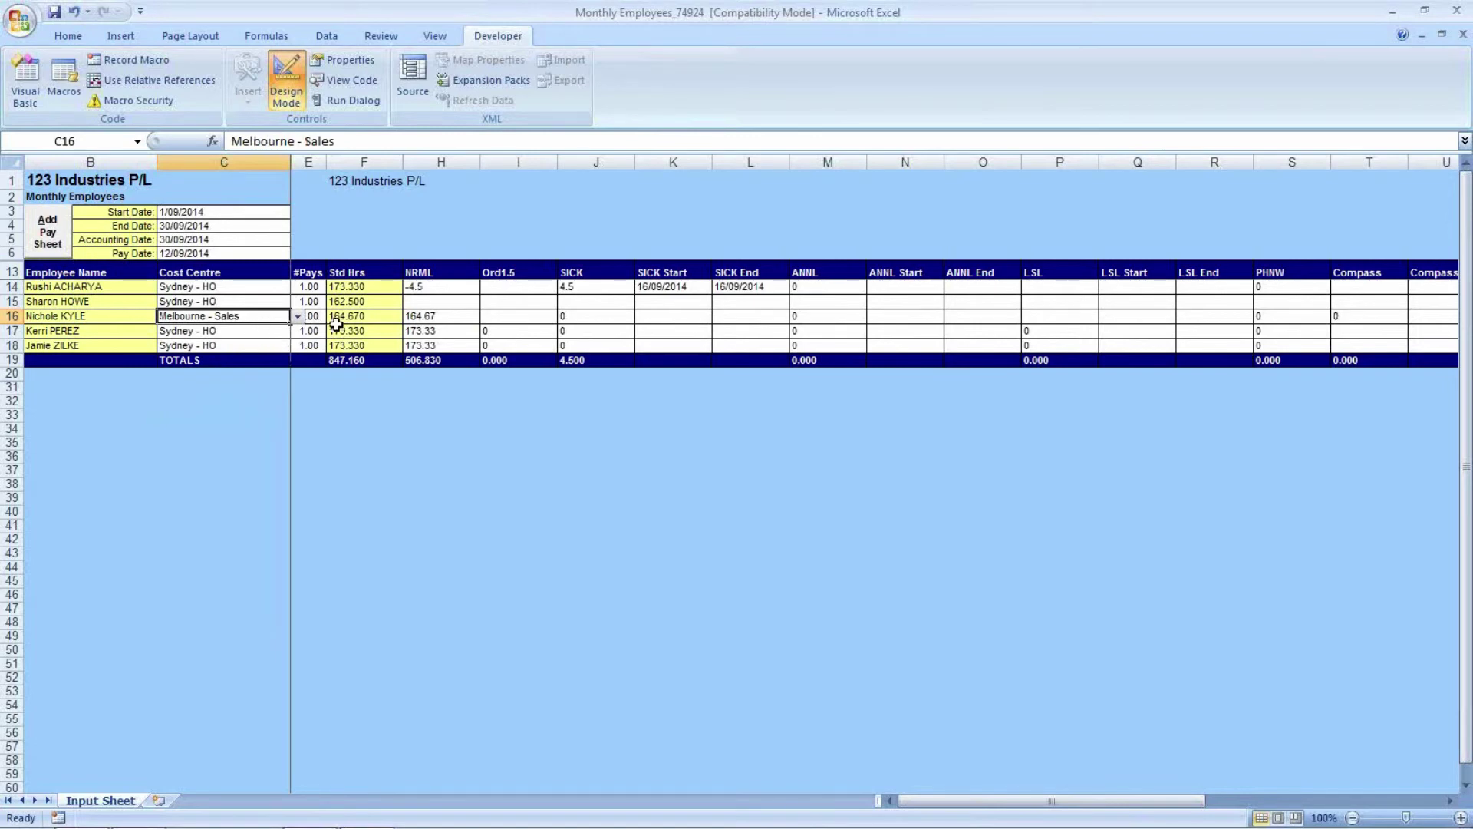
left_click(345, 317)
left_click(418, 316)
Inspect row 16's NRML hours formula, then select the row 15 employee's name
left_click(391, 315)
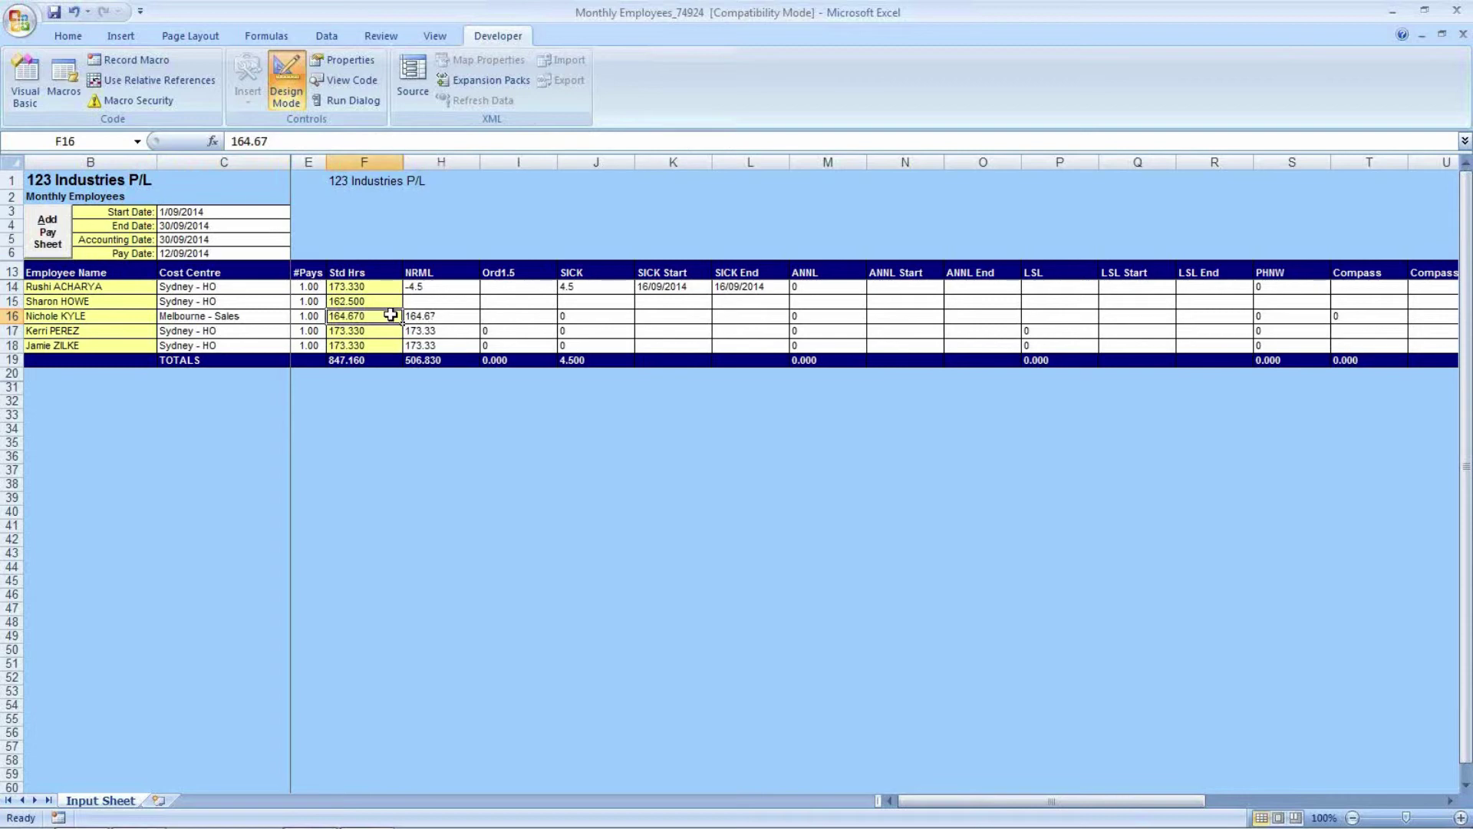
left_click(453, 311)
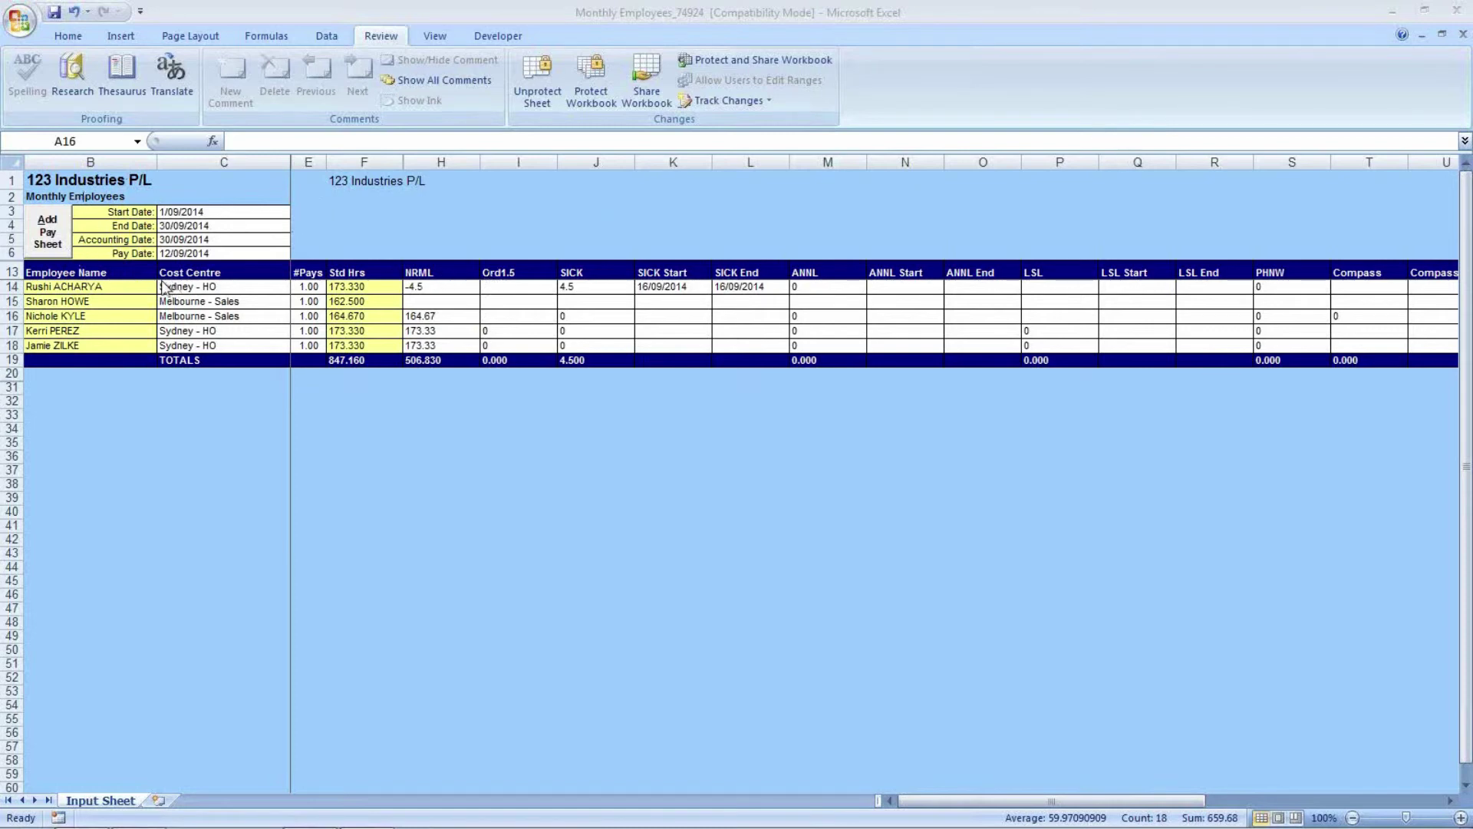
left_click(92, 301)
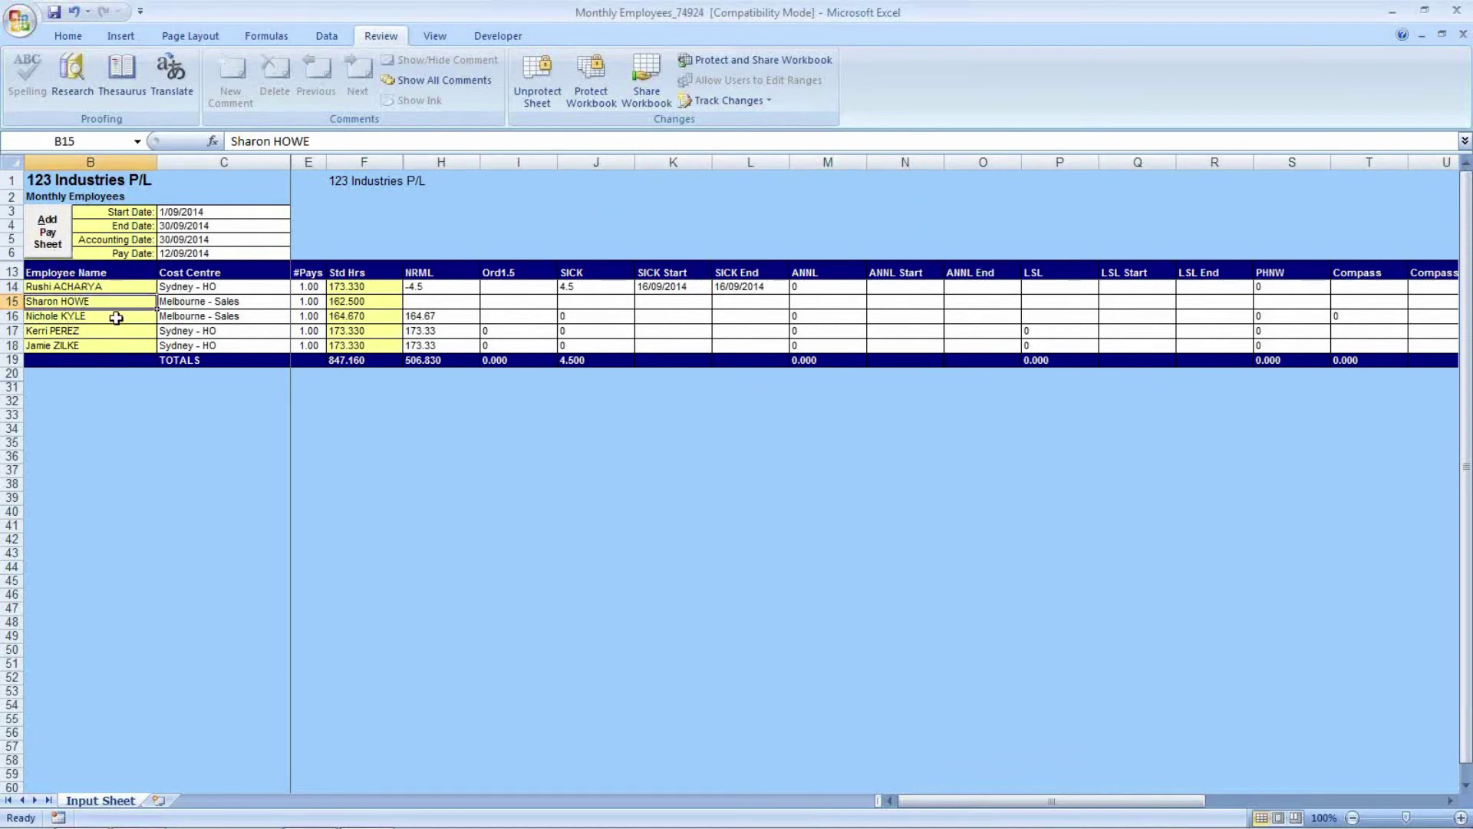
Set the C16 cost centre to Canberra - Sales from its dropdown
left_click(191, 321)
left_click(297, 317)
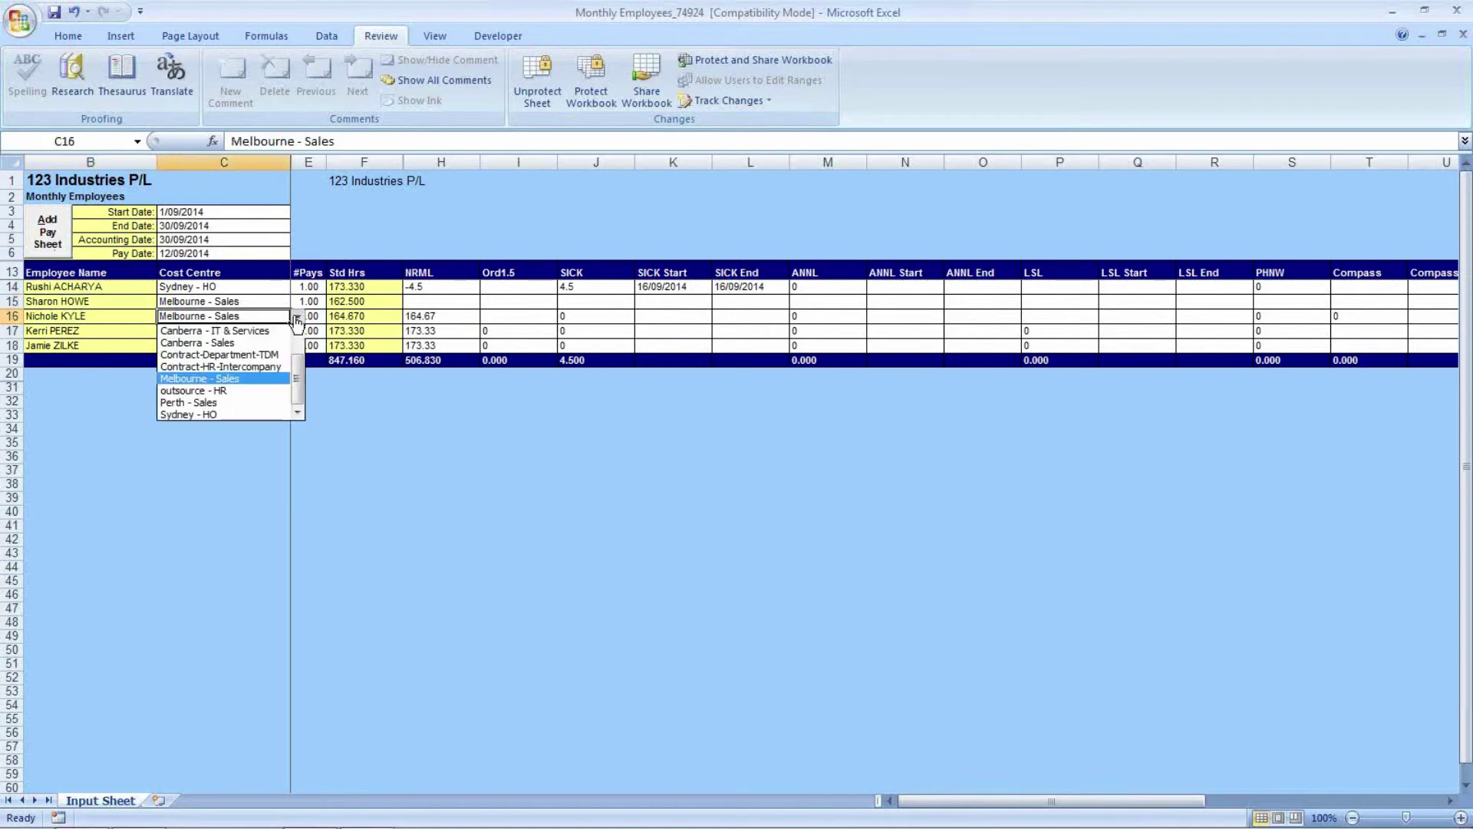
left_click(276, 343)
left_click(340, 320)
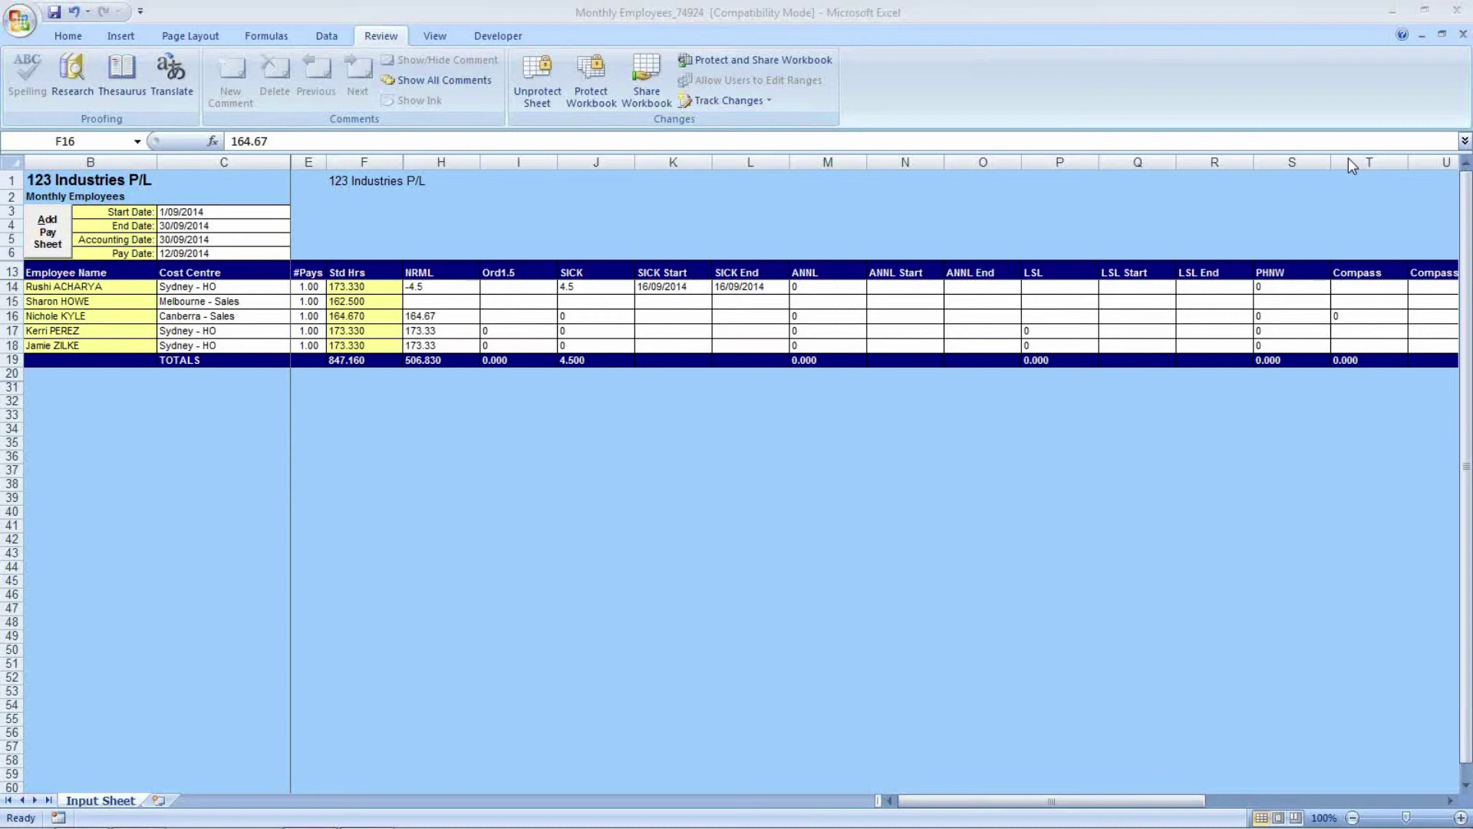
scroll(1347, 158, "right", 5)
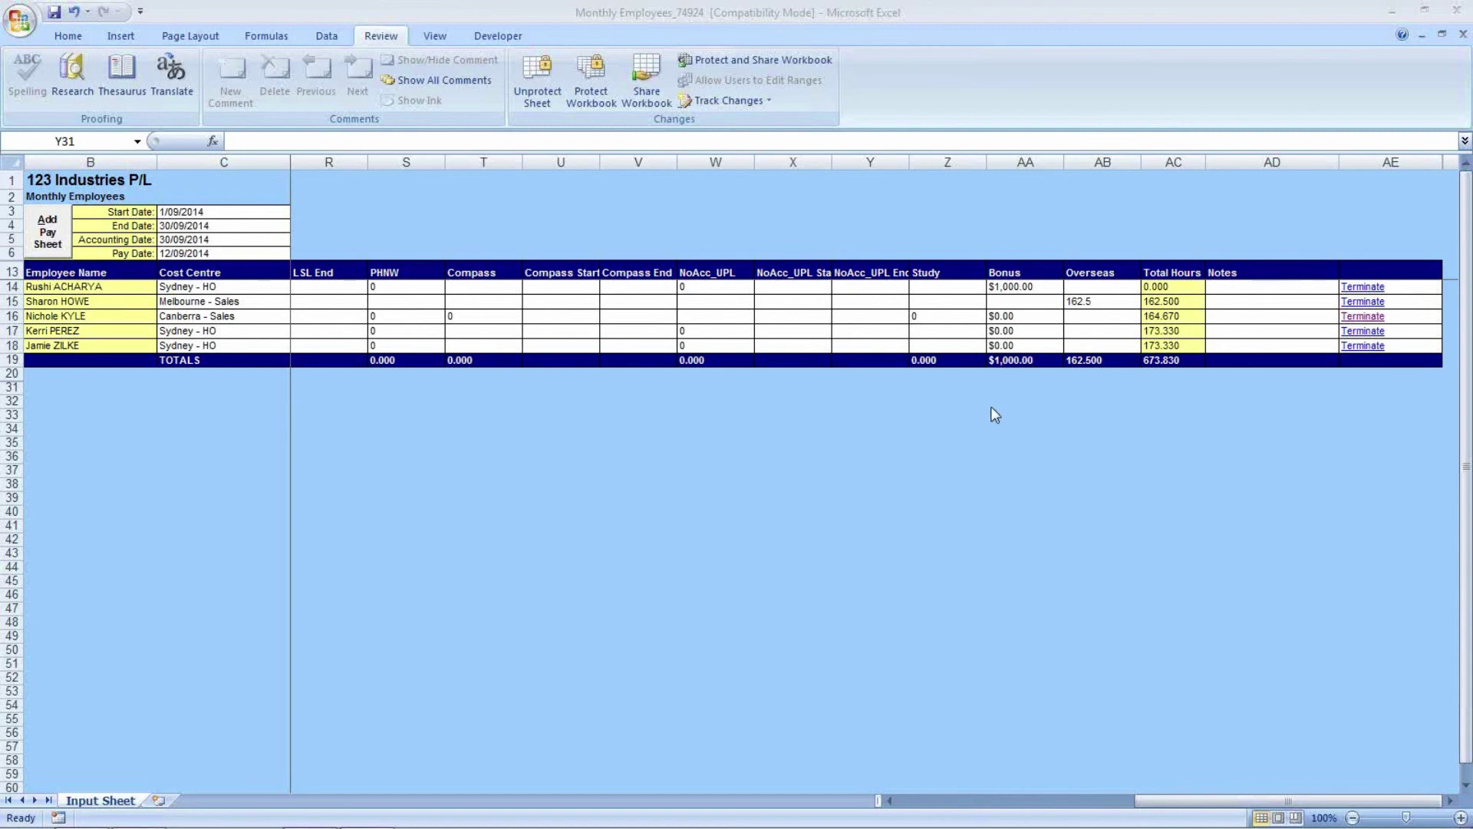
Check the Bonus and Overseas totals by selecting empty cells in row 31 beneath them
left_click(1060, 389)
left_click(1086, 387)
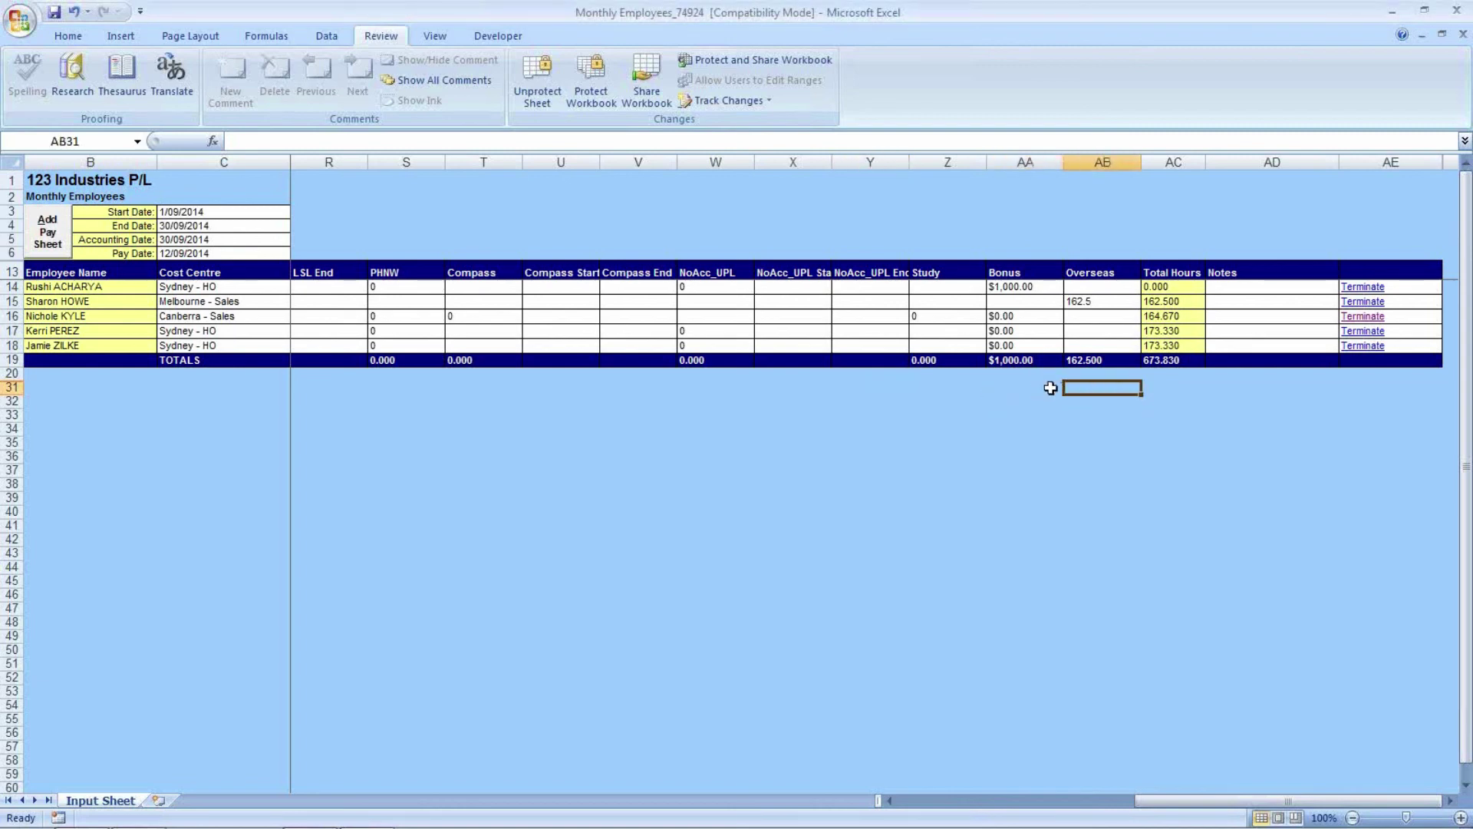
left_click(1050, 388)
left_click(1086, 387)
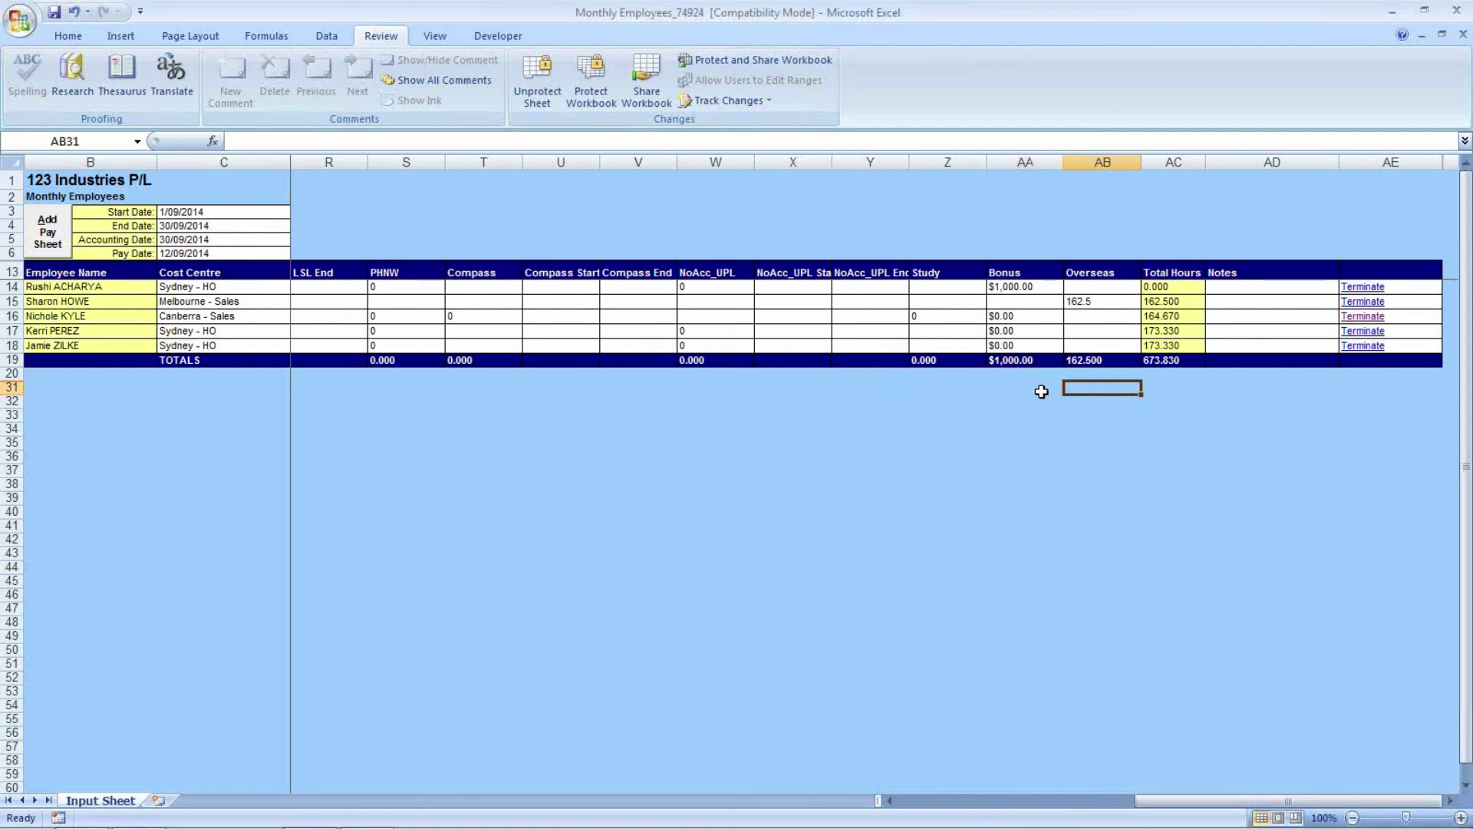